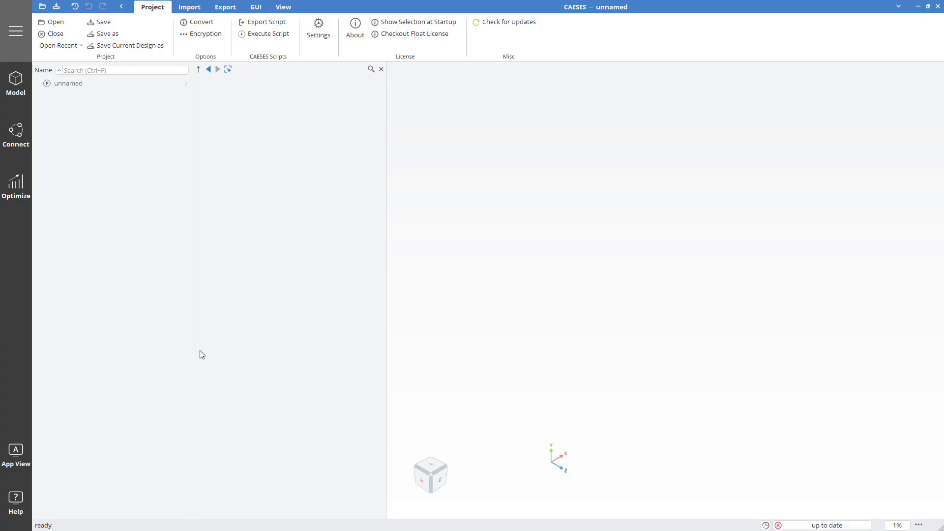
Open the Geometry Variation and Assessment tutorial from the Basics tutorials in the help documentation
{"action": "left_click", "coordinate": [16, 502]}
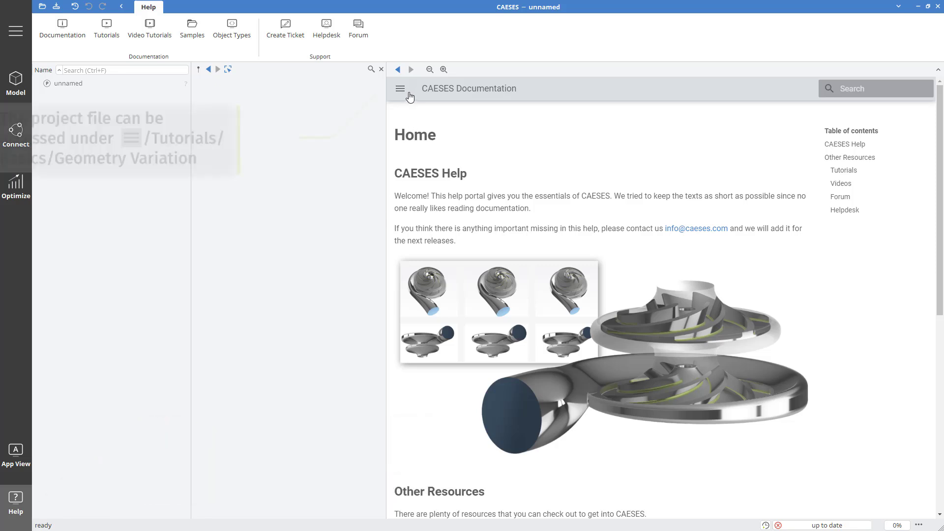
{"action": "left_click", "coordinate": [402, 92]}
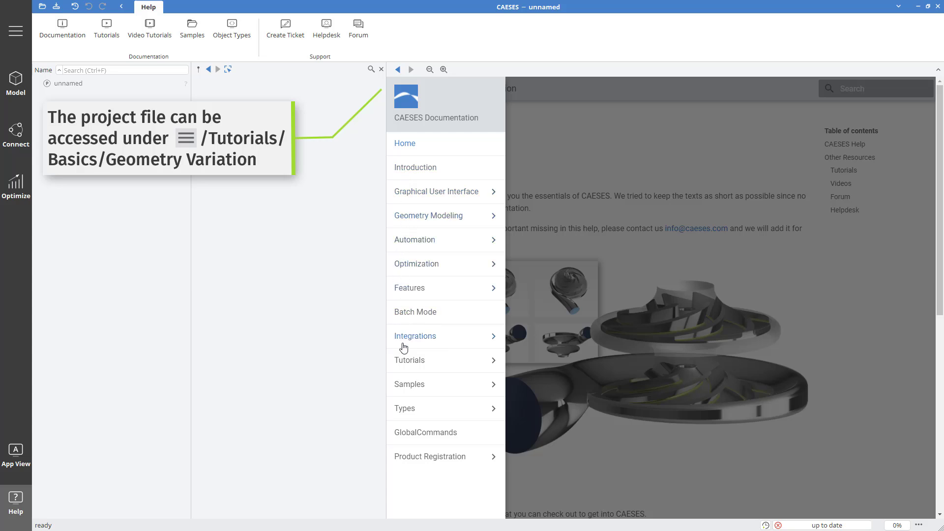
{"action": "left_click", "coordinate": [406, 362]}
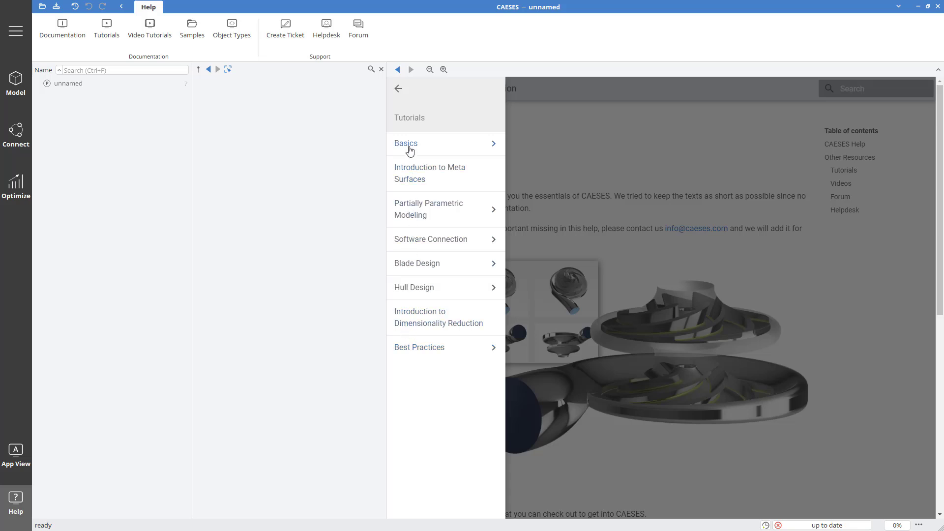
{"action": "left_click", "coordinate": [409, 146]}
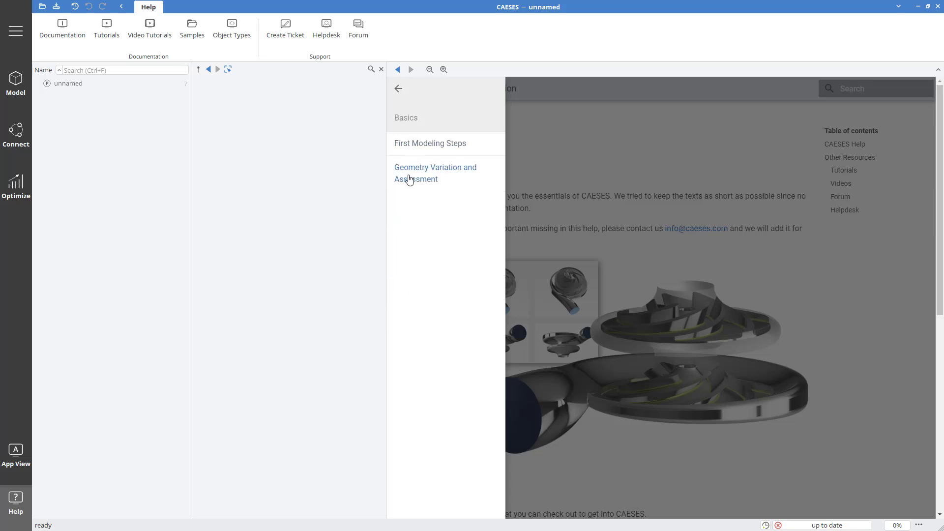
{"action": "left_click", "coordinate": [409, 180]}
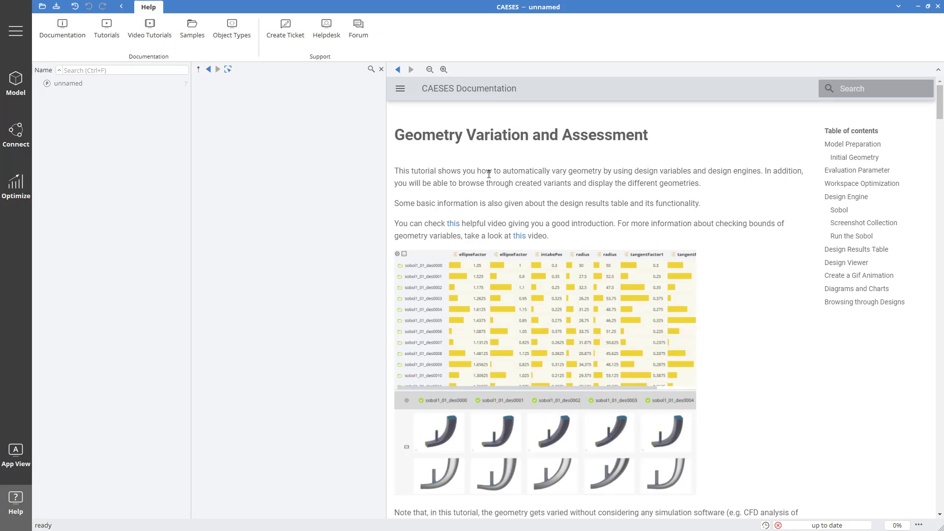
Open the initial geometry project linked in the tutorial's Model Preparation section
{"action": "scroll", "coordinate": [489, 174], "scroll_direction": "down", "scroll_amount": 6}
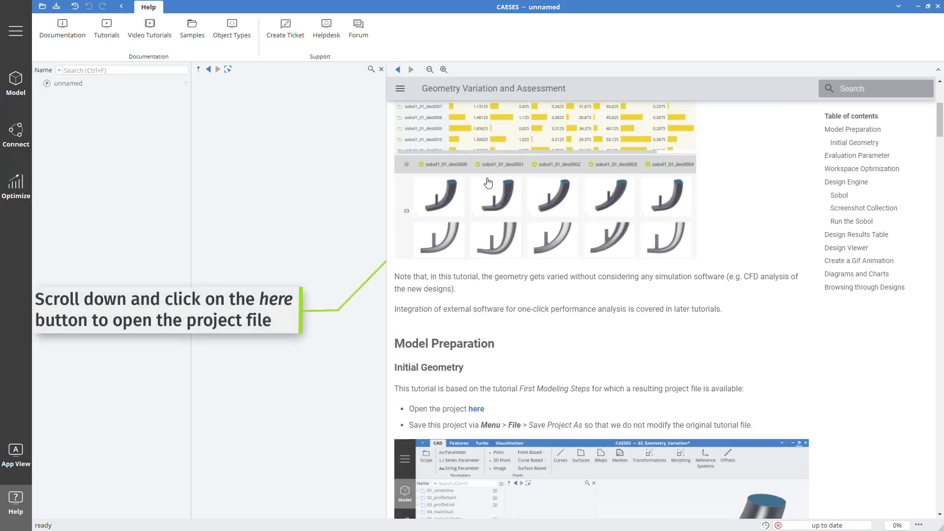
{"action": "scroll", "coordinate": [488, 182], "scroll_direction": "down", "scroll_amount": 2}
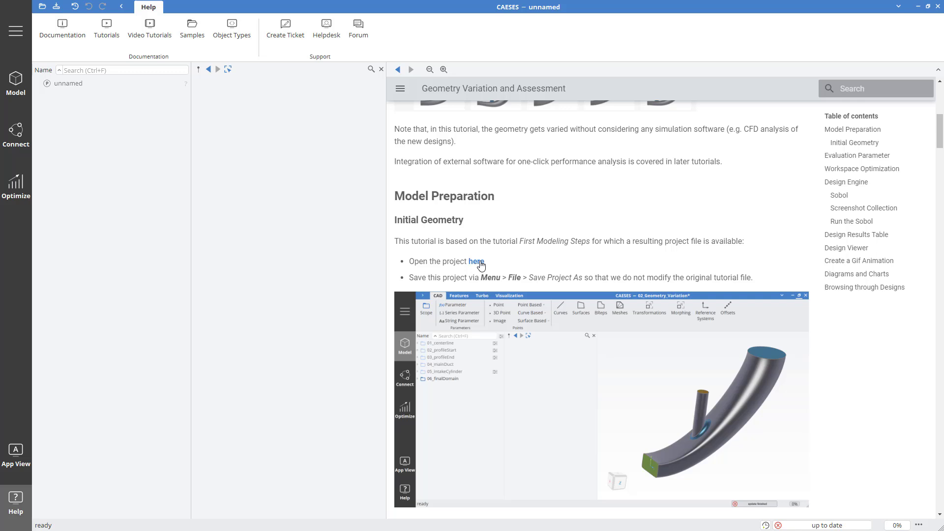
{"action": "left_click", "coordinate": [479, 263]}
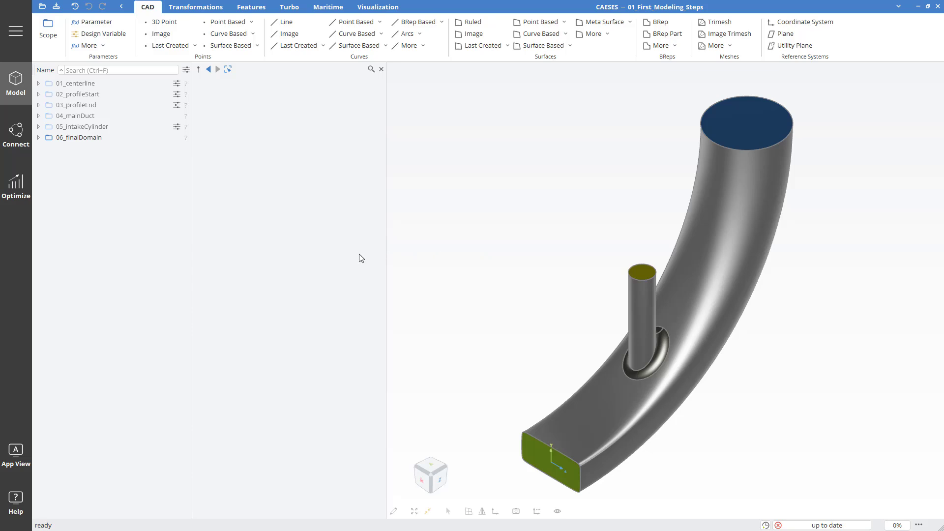
Save the project under the new name GeometryVariation
{"action": "left_click", "coordinate": [26, 45]}
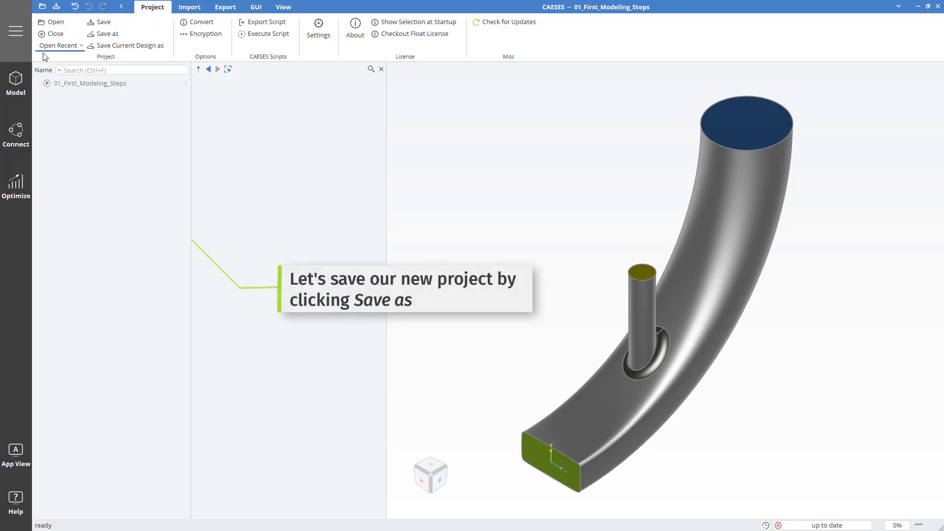
{"action": "left_click", "coordinate": [99, 37]}
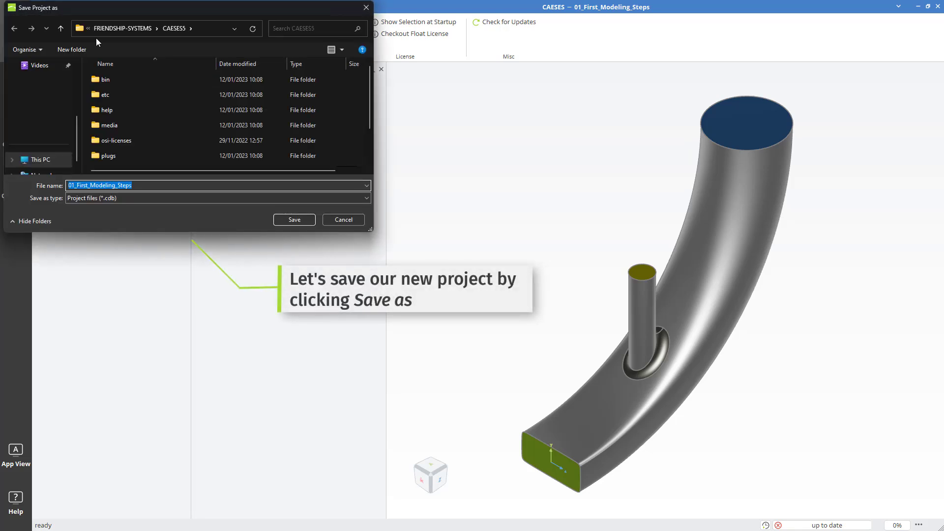
{"action": "type", "text": "GeometryVariation"}
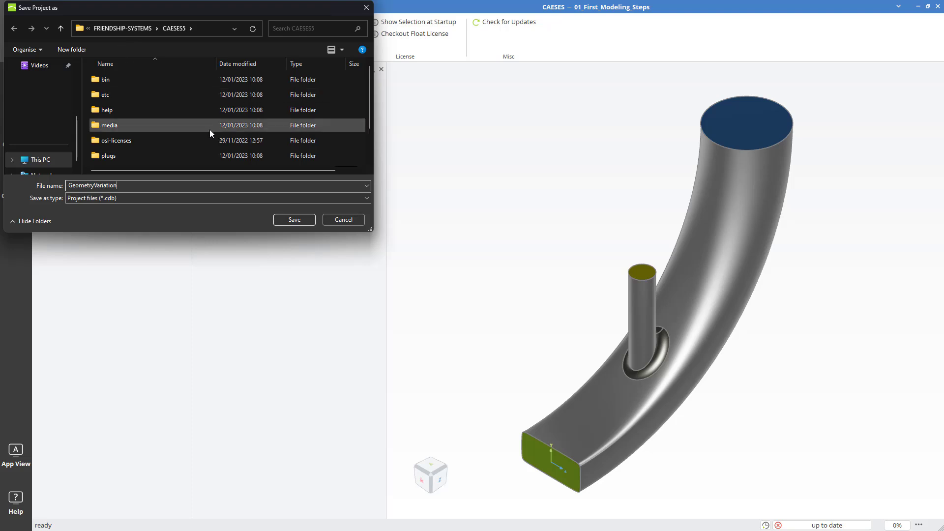
{"action": "left_click", "coordinate": [292, 221]}
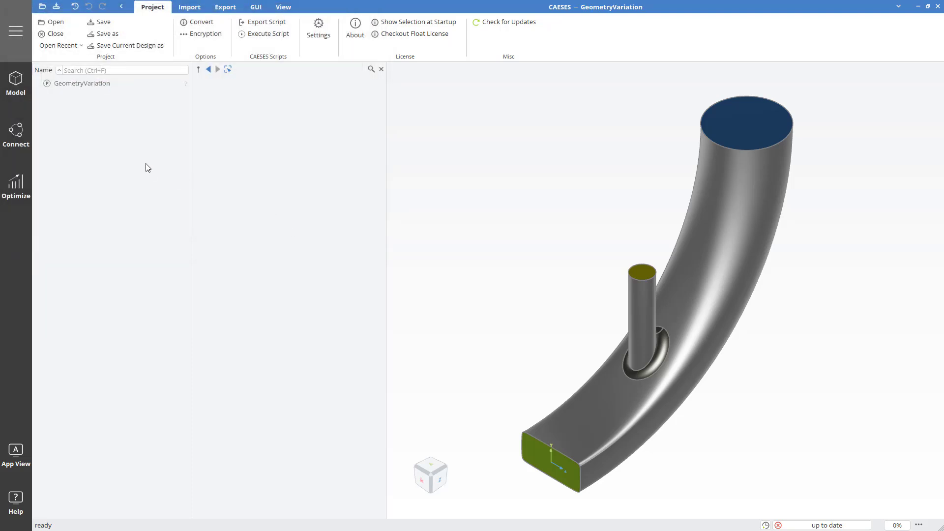
Return to the model and expand the 04_mainDuct scope, making it the working scope
{"action": "left_click", "coordinate": [15, 90]}
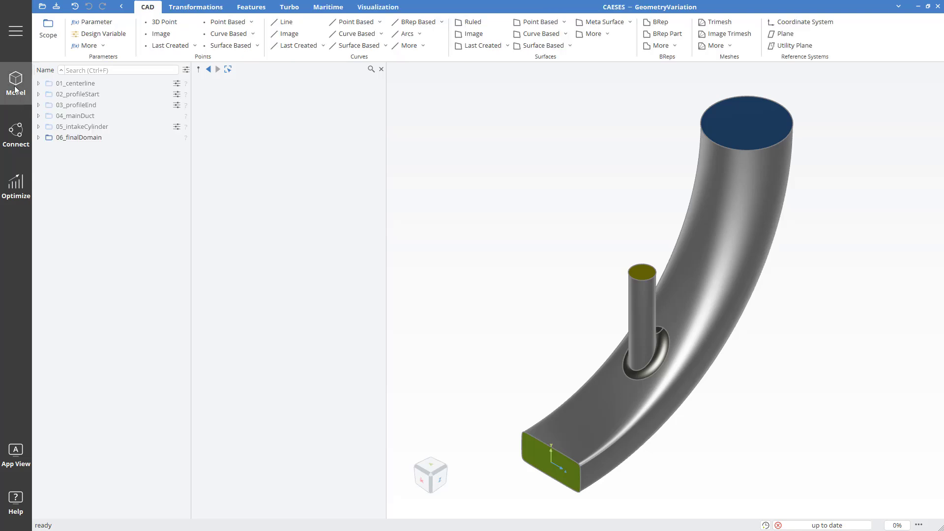
{"action": "left_click", "coordinate": [39, 116]}
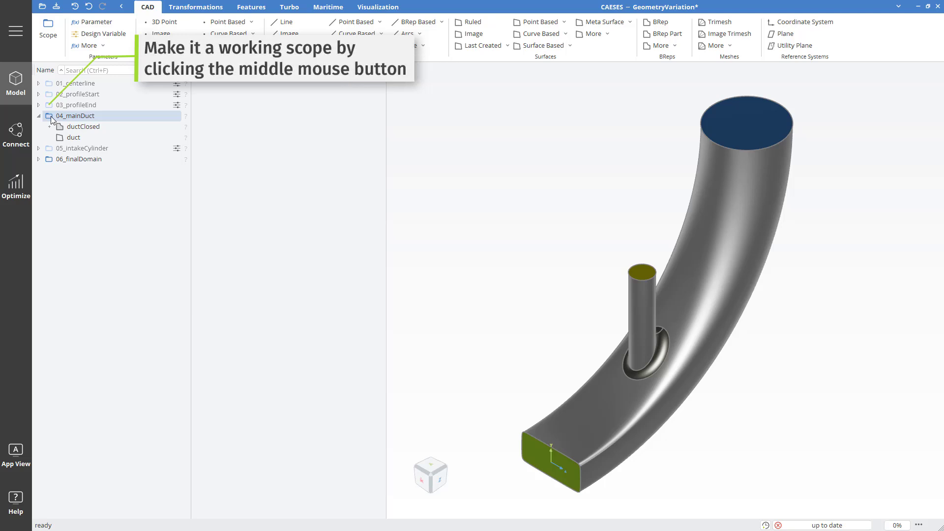
{"action": "middle_click", "coordinate": [49, 120]}
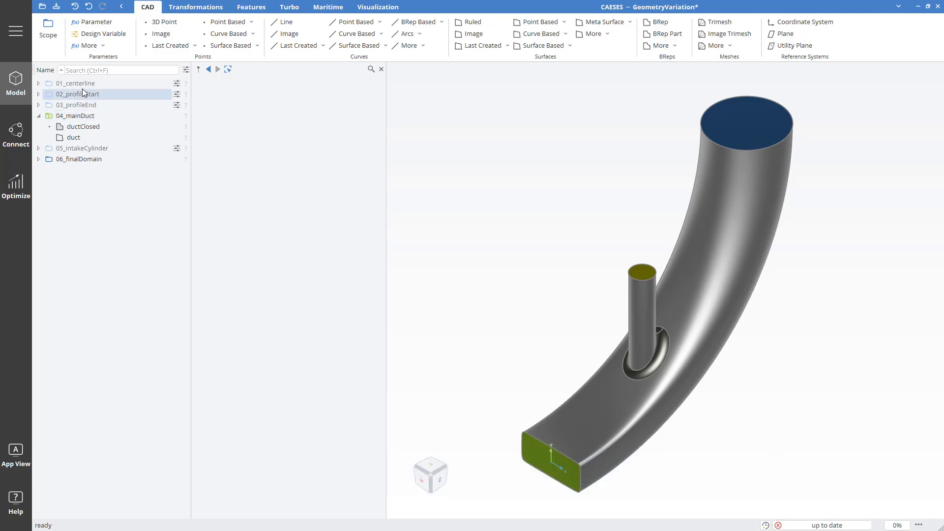
Create a parameter in the 04_mainDuct scope and name it volume
{"action": "left_click", "coordinate": [93, 23]}
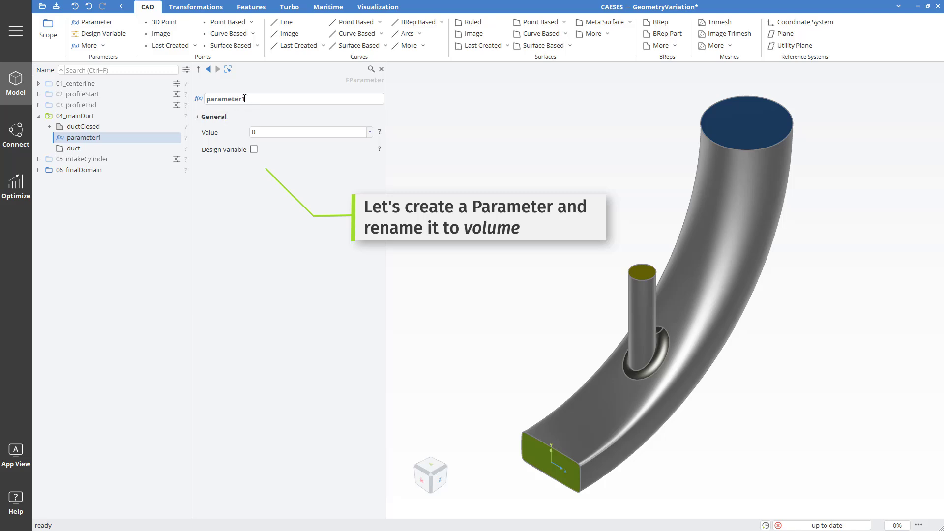
{"action": "left_click_drag", "start_coordinate": [247, 99], "coordinate": [165, 96]}
{"action": "type", "text": "volume"}
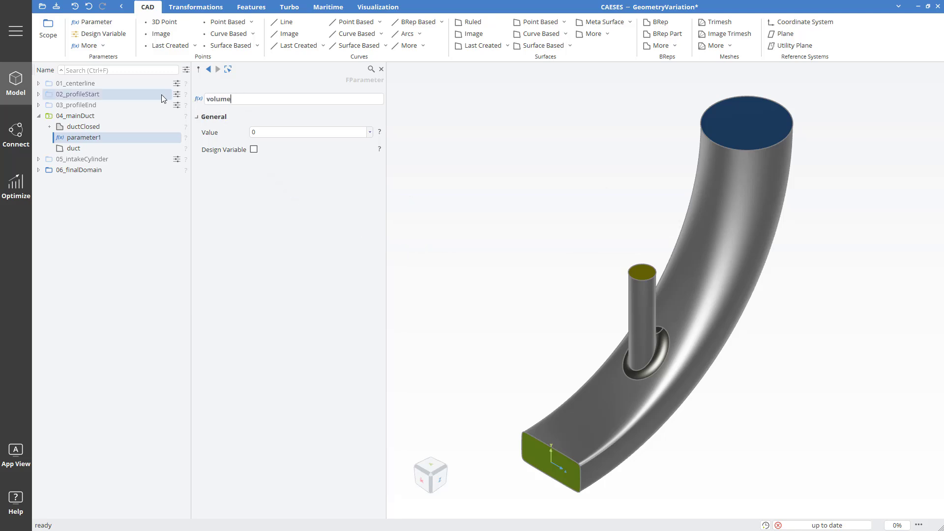
{"action": "key", "text": "Return"}
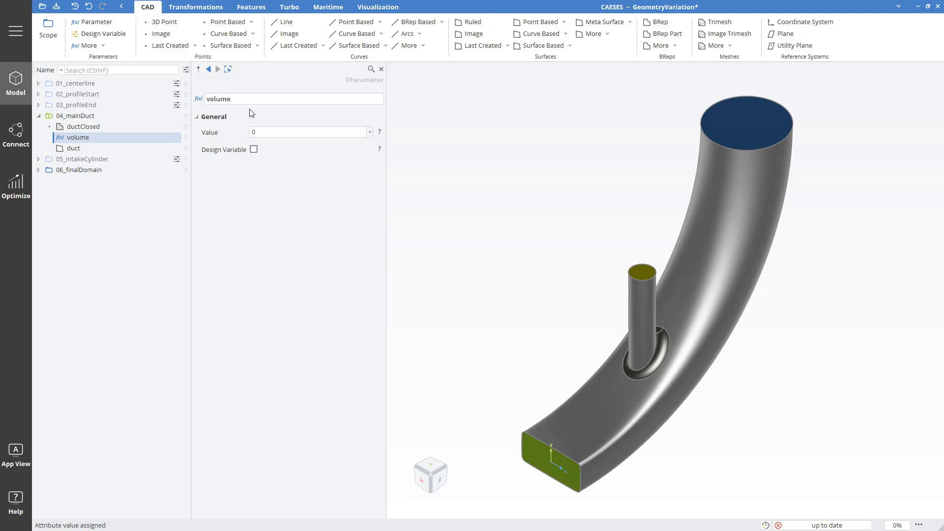
Set the volume parameter's value to the ductClosed BRep's getVolume() expression
{"action": "left_click", "coordinate": [264, 132]}
{"action": "left_click_drag", "start_coordinate": [264, 131], "coordinate": [245, 131]}
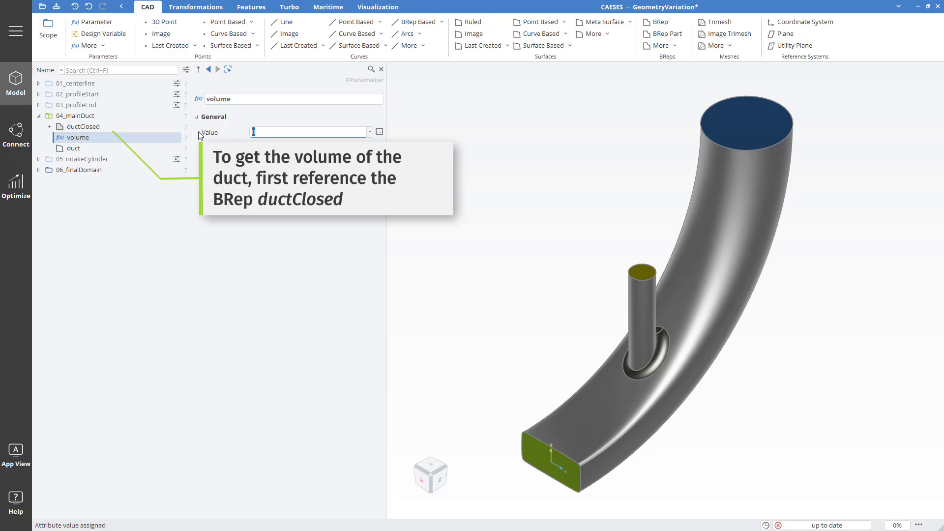
{"action": "left_click", "coordinate": [117, 129], "text": "alt"}
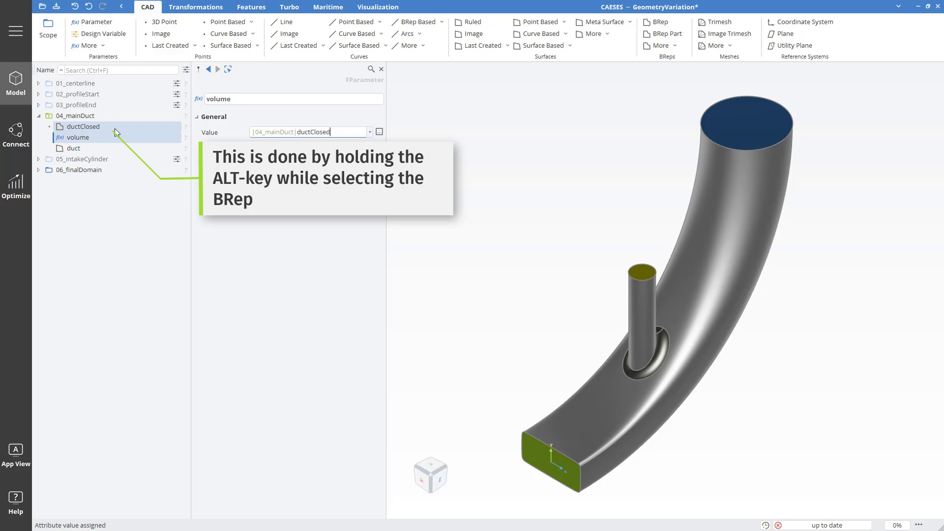
{"action": "type", "text": ".getv"}
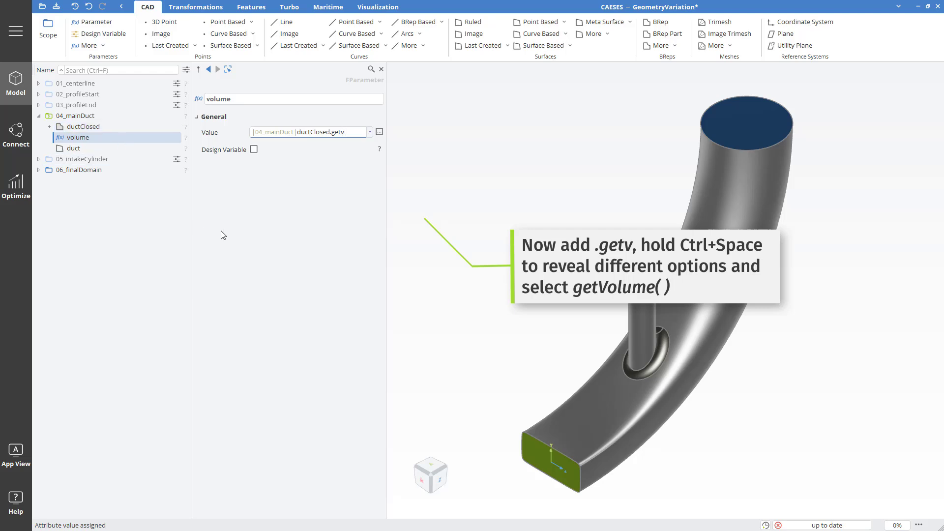
{"action": "key", "text": "ctrl+space"}
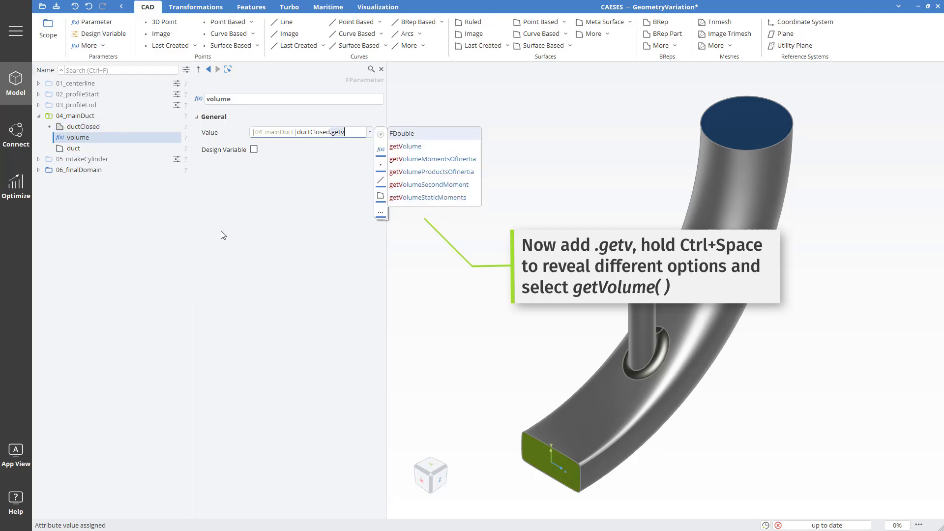
{"action": "left_click", "coordinate": [402, 150]}
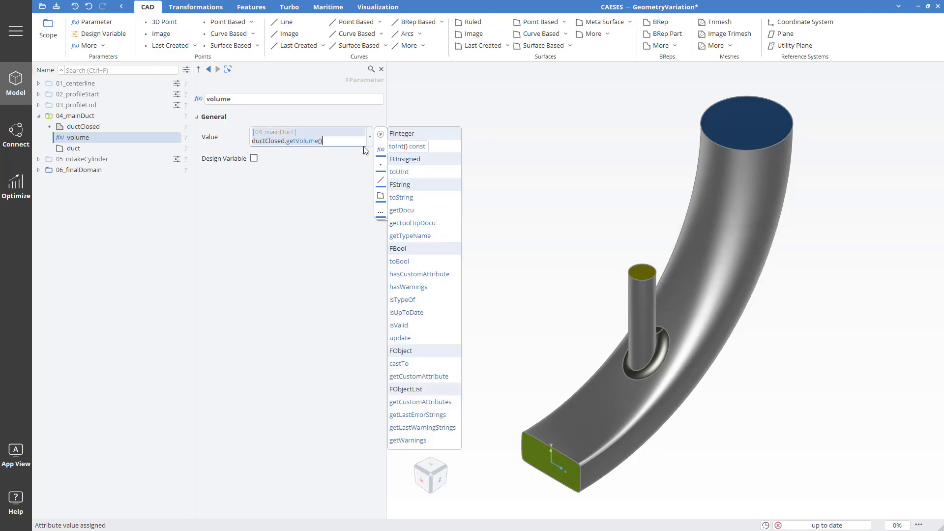
{"action": "key", "text": "Return"}
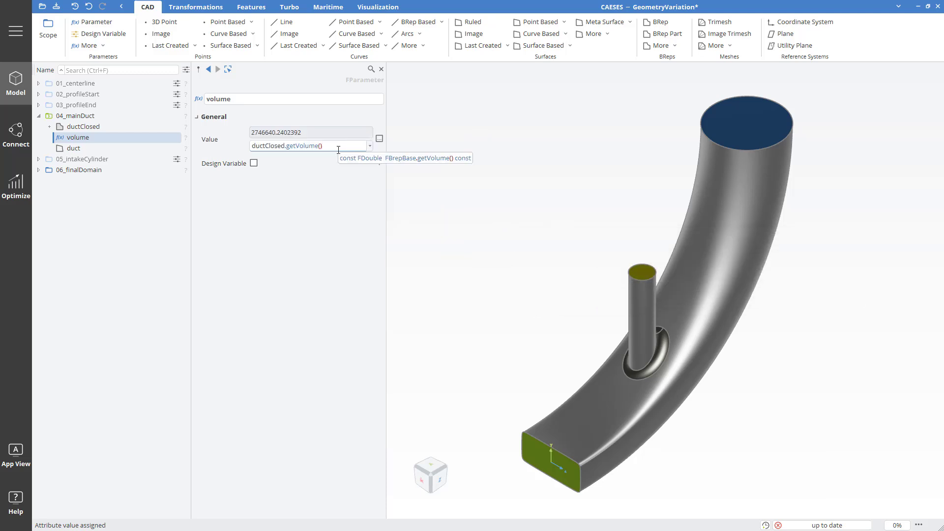
Divide the volume expression by (1000 ^ 3) to convert it to cubic metres, then deactivate and collapse the 04_mainDuct scope
{"action": "type", "text": "/ ("}
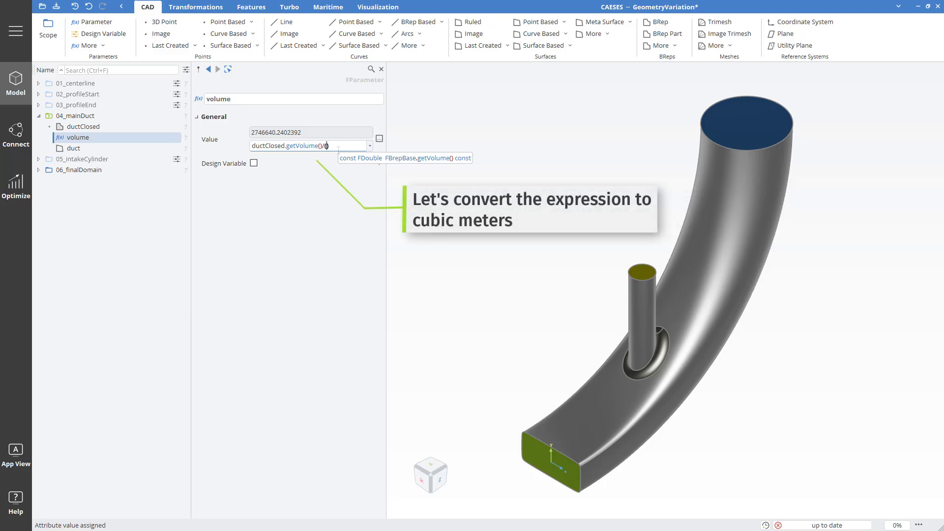
{"action": "type", "text": "1000 ^ 3"}
{"action": "key", "text": "Return"}
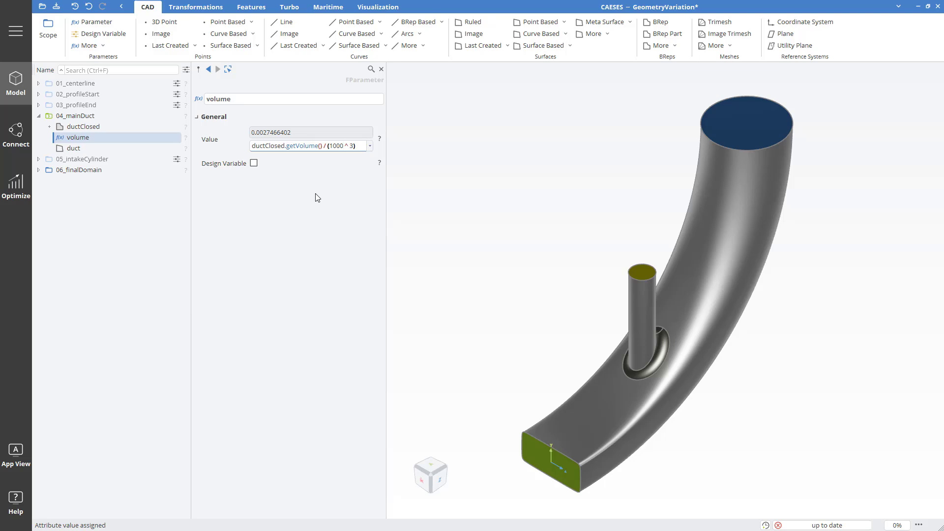
{"action": "left_click", "coordinate": [49, 119]}
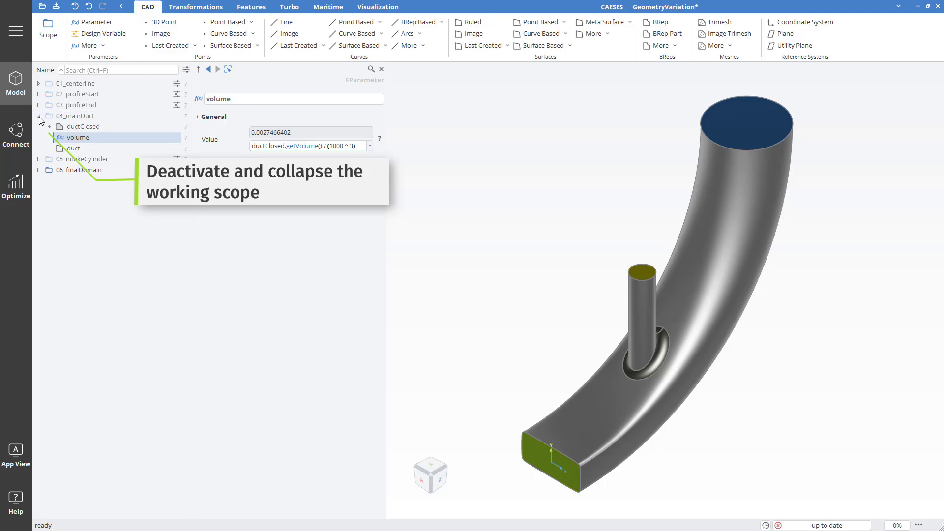
{"action": "left_click", "coordinate": [39, 116]}
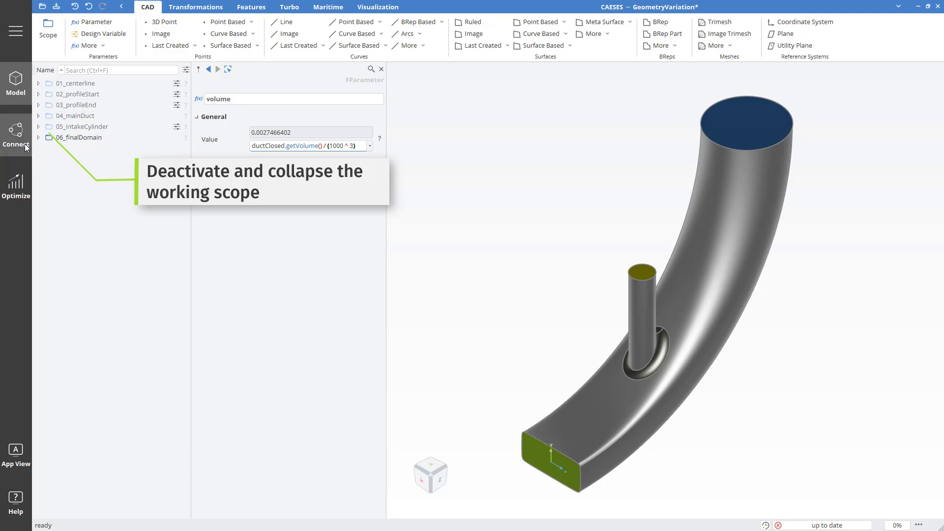
Create a Sobol design engine and set its number of variants to 15
{"action": "left_click", "coordinate": [15, 191]}
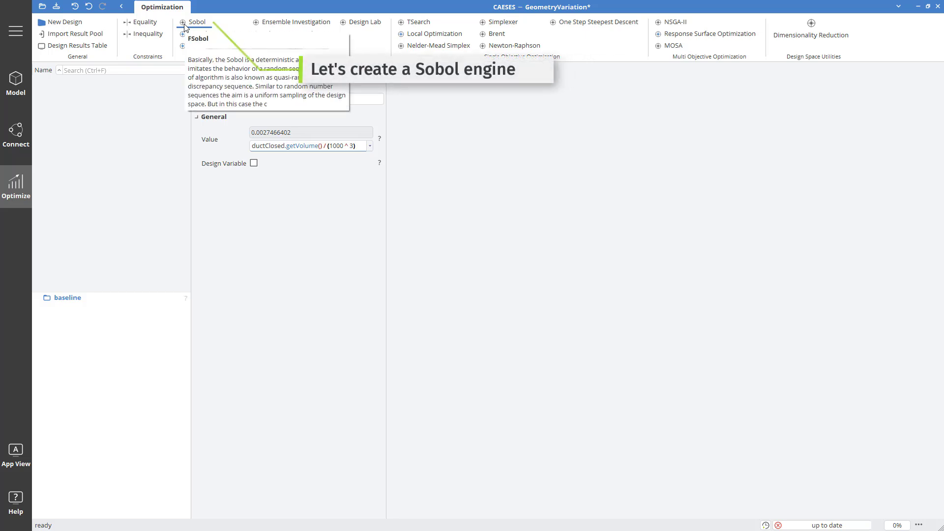
{"action": "left_click", "coordinate": [184, 27]}
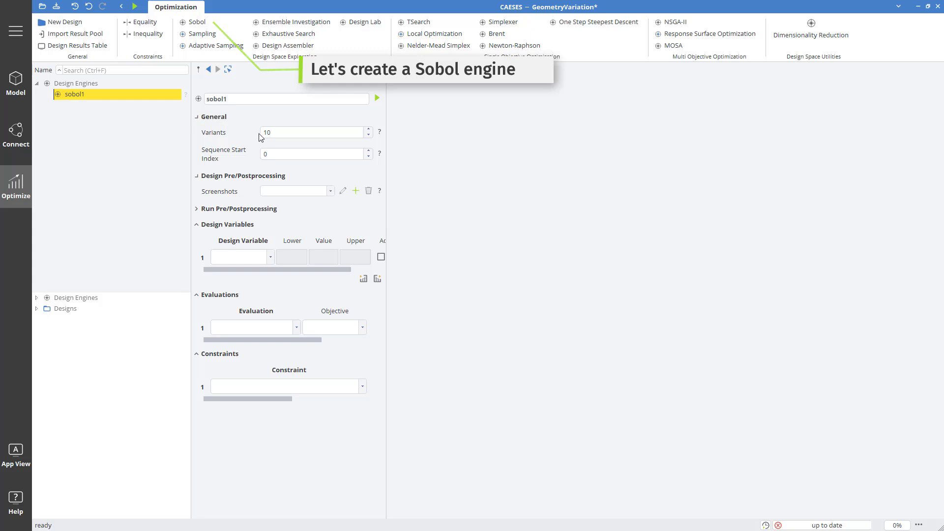
{"action": "left_click", "coordinate": [283, 132]}
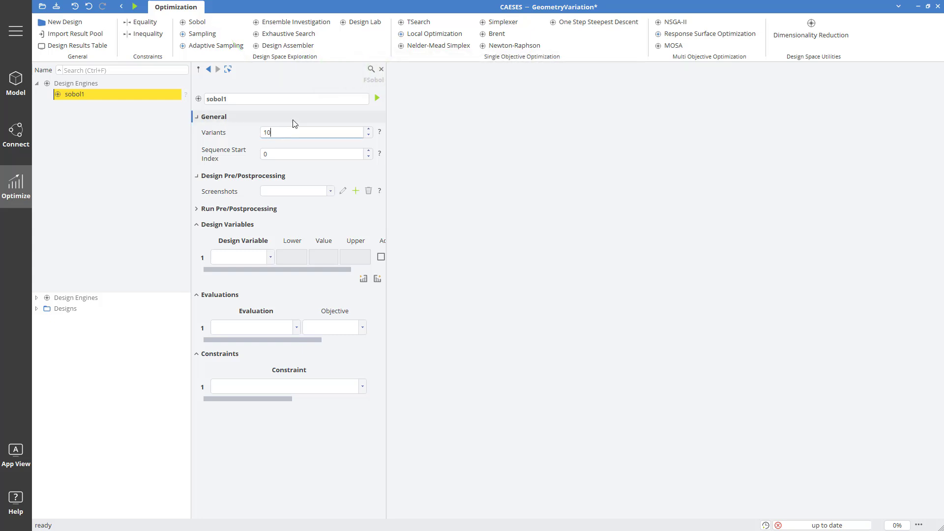
{"action": "key", "text": "BackSpace"}
{"action": "key", "text": "BackSpace"}
{"action": "type", "text": "15"}
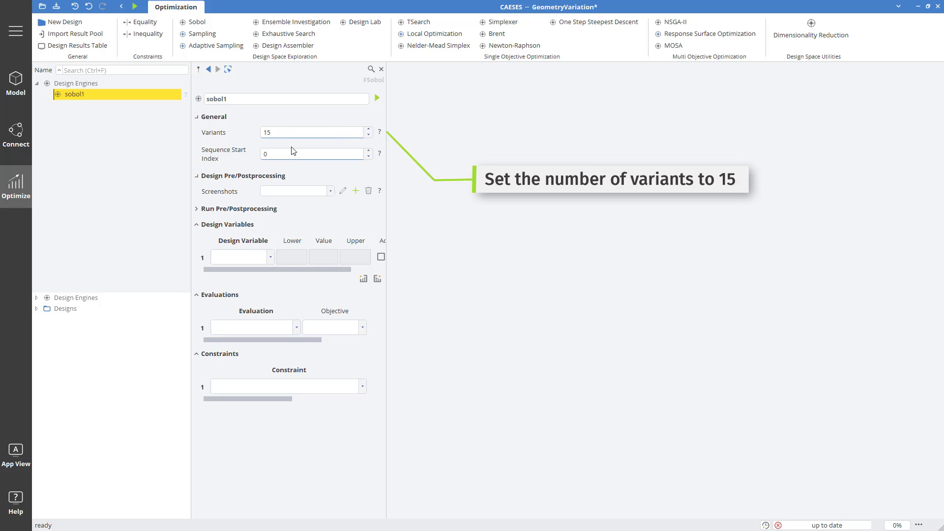
{"action": "left_click", "coordinate": [290, 143]}
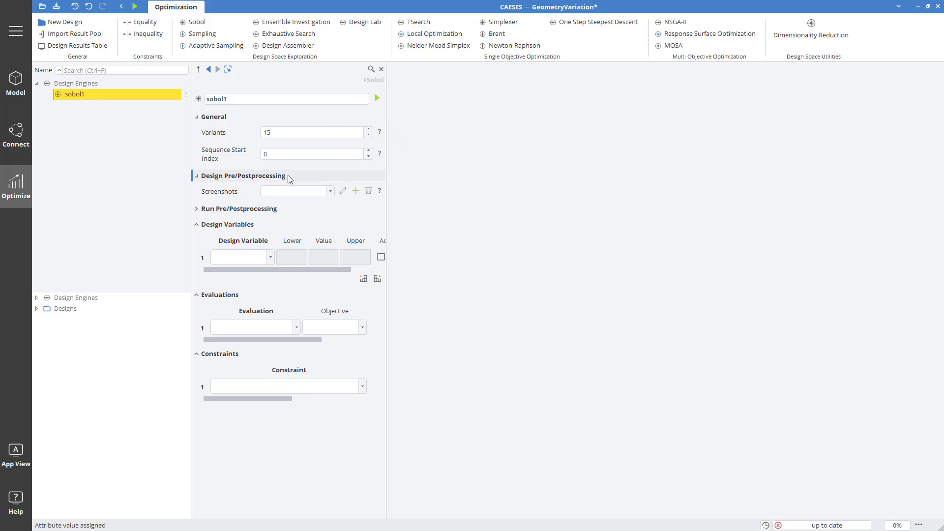
Add both ellipseFactor variables, intakePos and both radius variables to the Sobol engine's design variables
{"action": "left_click", "coordinate": [270, 257]}
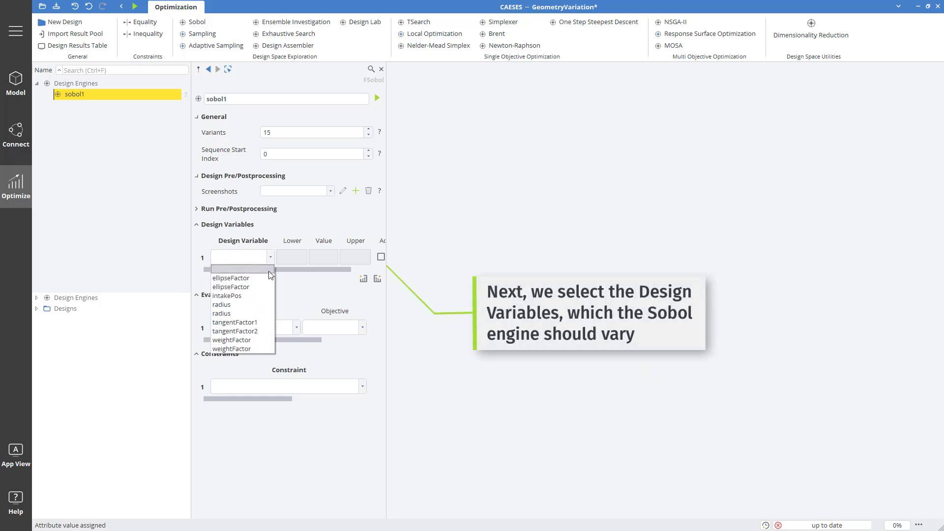
{"action": "left_click", "coordinate": [241, 279]}
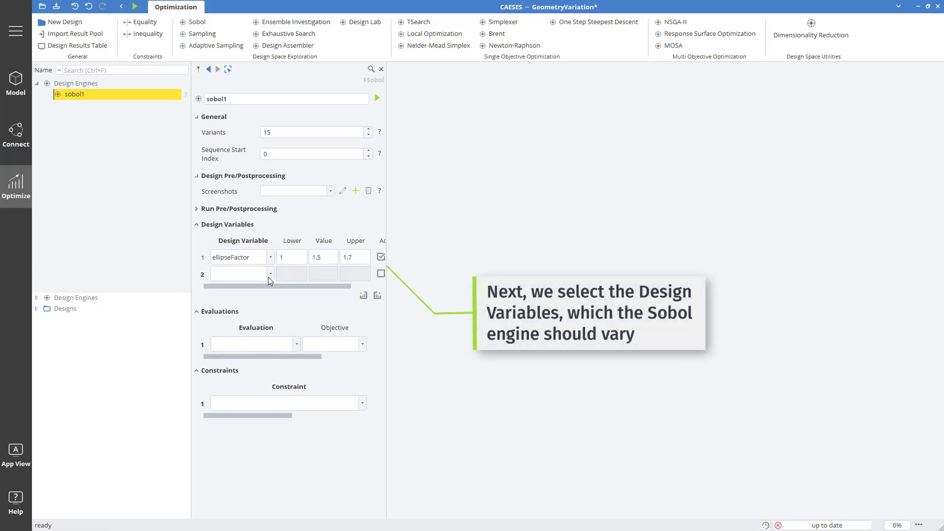
{"action": "left_click", "coordinate": [269, 277]}
{"action": "left_click", "coordinate": [267, 293]}
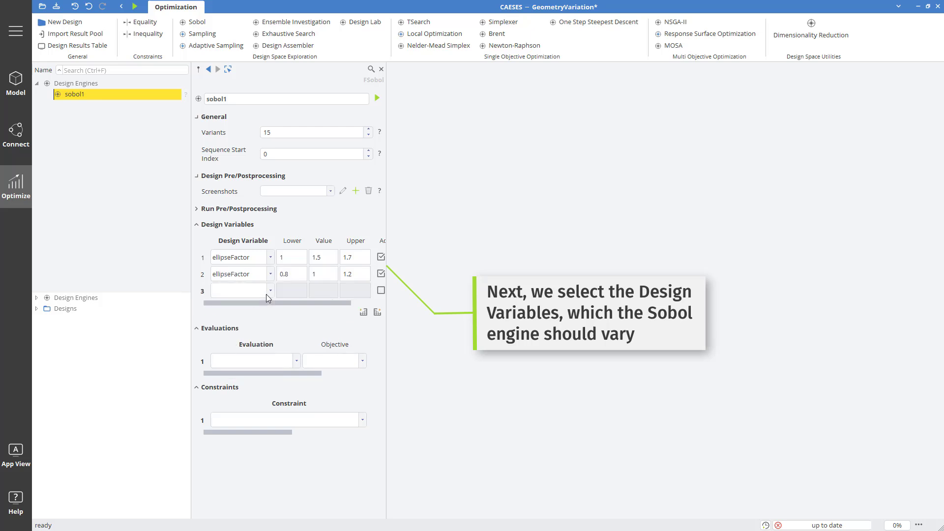
{"action": "left_click", "coordinate": [267, 294]}
{"action": "left_click", "coordinate": [264, 307]}
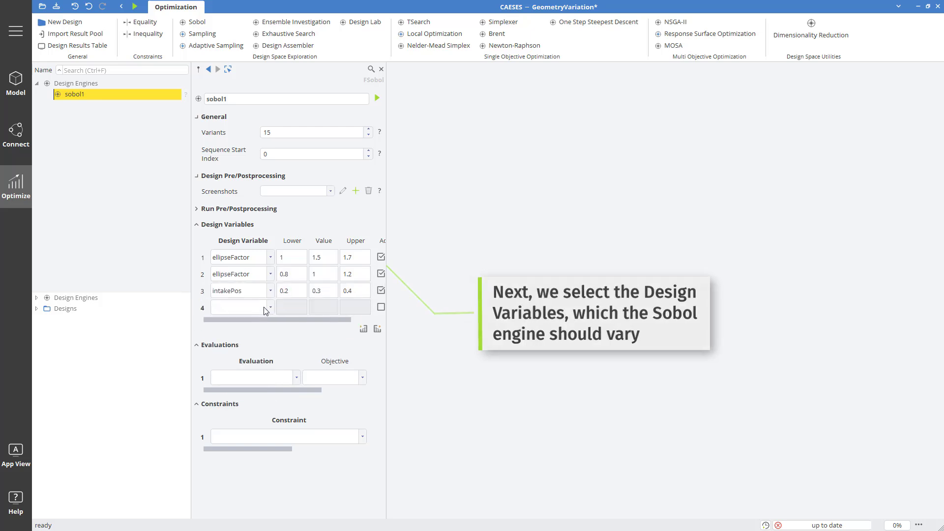
{"action": "left_click", "coordinate": [266, 310]}
{"action": "left_click", "coordinate": [263, 326]}
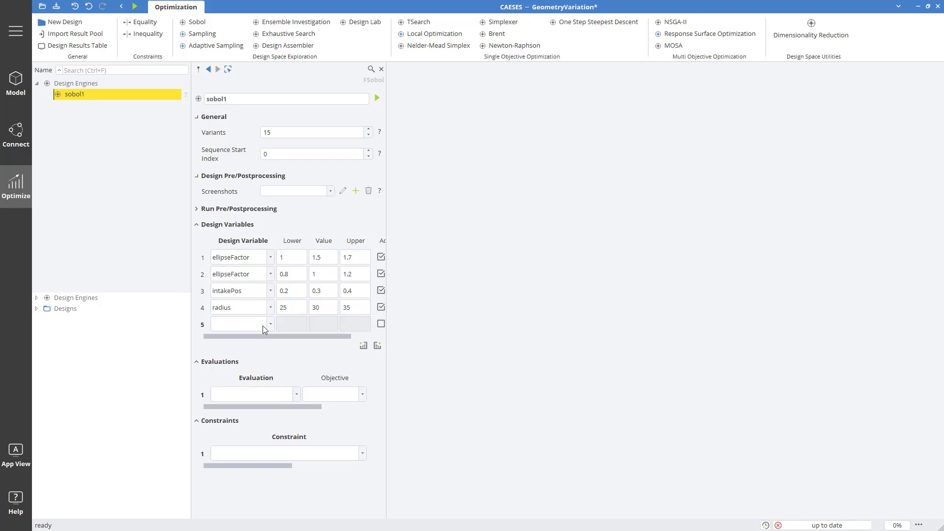
{"action": "left_click", "coordinate": [265, 326]}
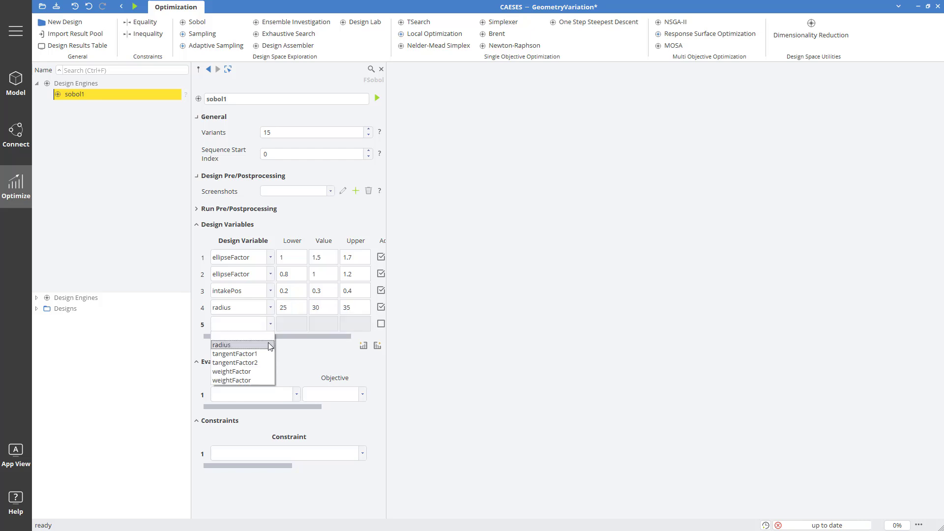
{"action": "left_click", "coordinate": [269, 346]}
Add tangentFactor1, tangentFactor2 and both weightFactor variables to the Sobol engine's design variables
{"action": "left_click", "coordinate": [270, 342]}
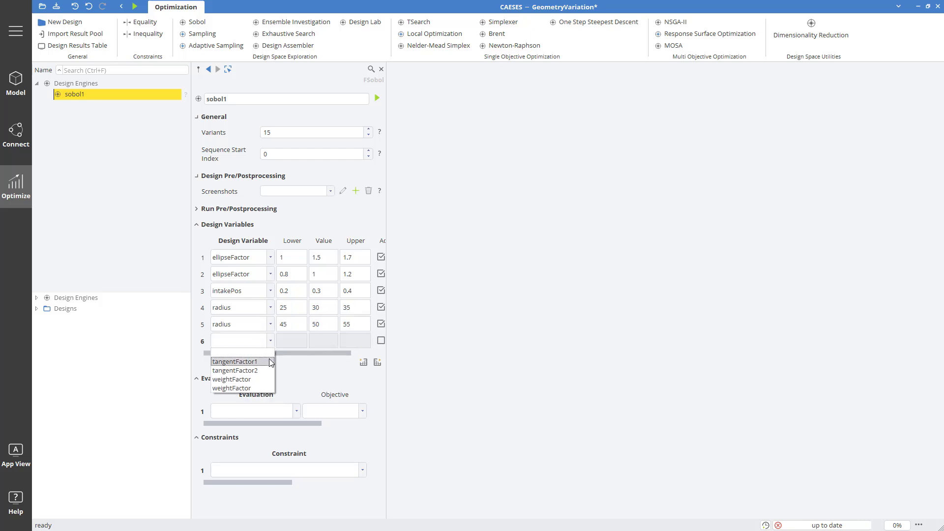
{"action": "left_click", "coordinate": [270, 362]}
{"action": "left_click", "coordinate": [268, 360]}
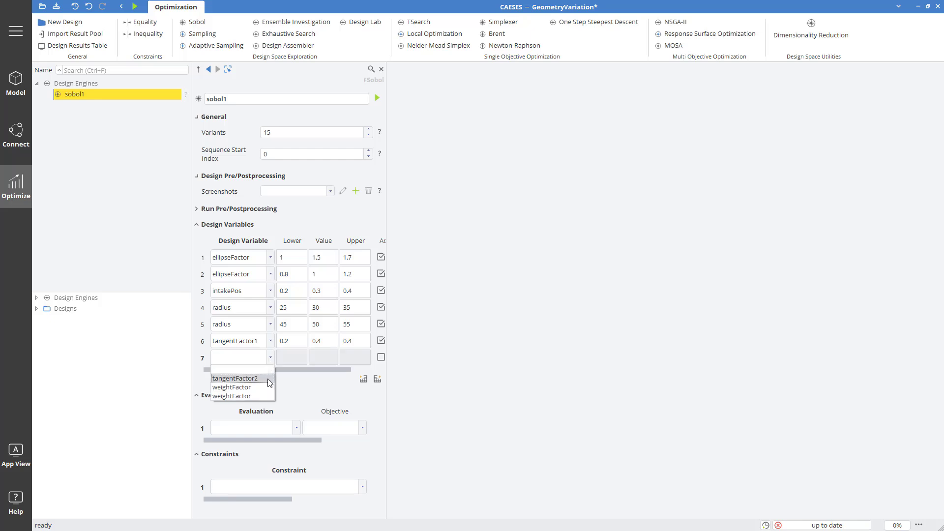
{"action": "left_click", "coordinate": [267, 380]}
{"action": "left_click", "coordinate": [267, 379]}
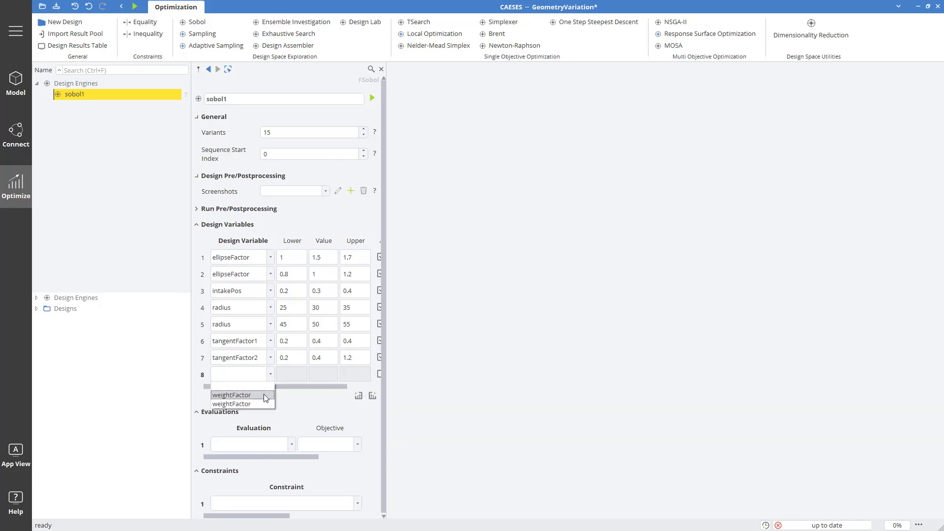
{"action": "left_click", "coordinate": [267, 397]}
{"action": "left_click", "coordinate": [269, 392]}
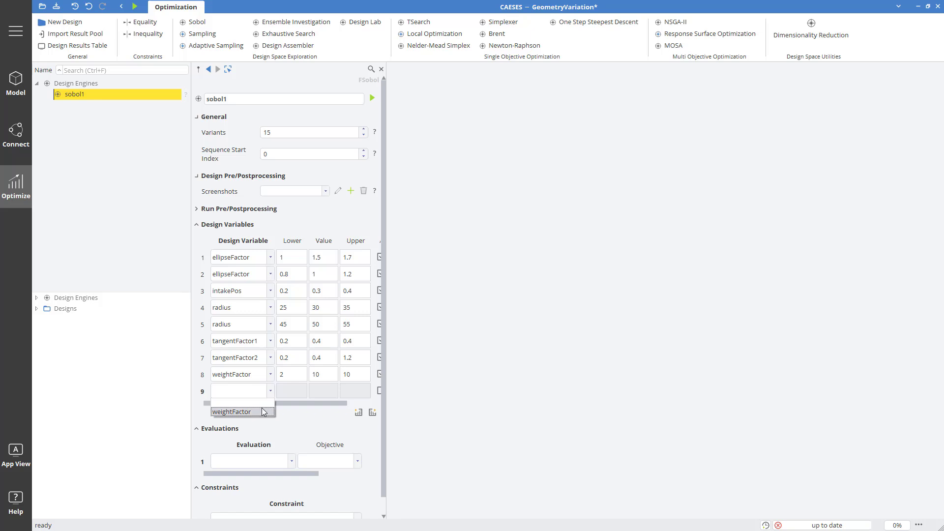
{"action": "left_click", "coordinate": [266, 411]}
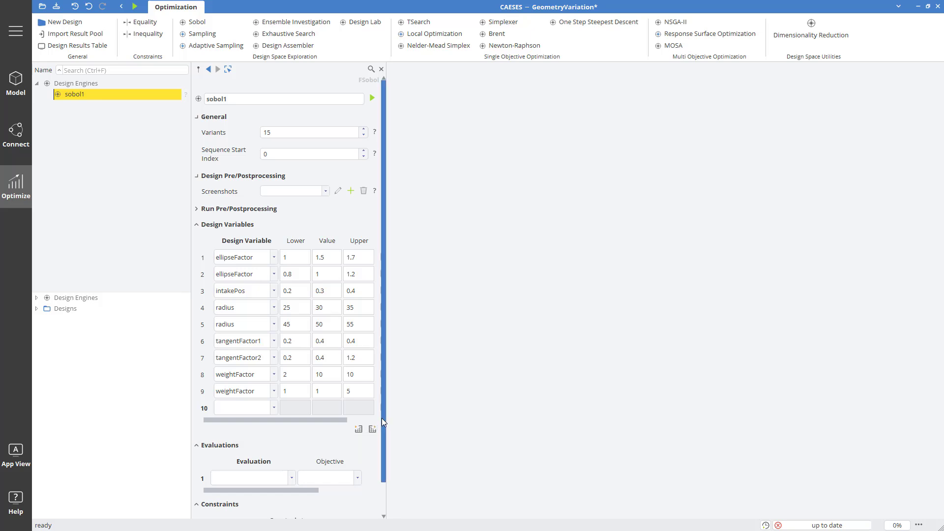
Add the volume parameter as the Sobol engine's evaluation and set its objective to min
{"action": "left_click_drag", "start_coordinate": [383, 419], "coordinate": [392, 462]}
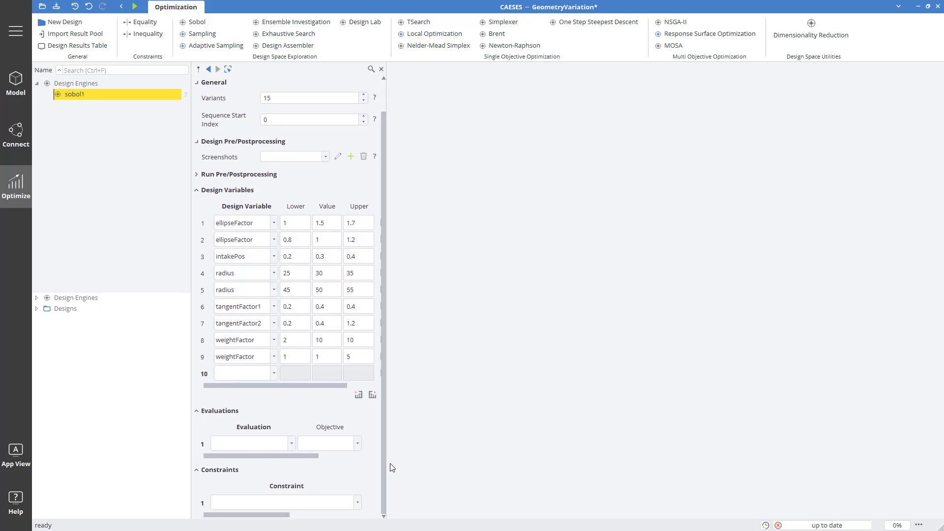
{"action": "left_click", "coordinate": [291, 445]}
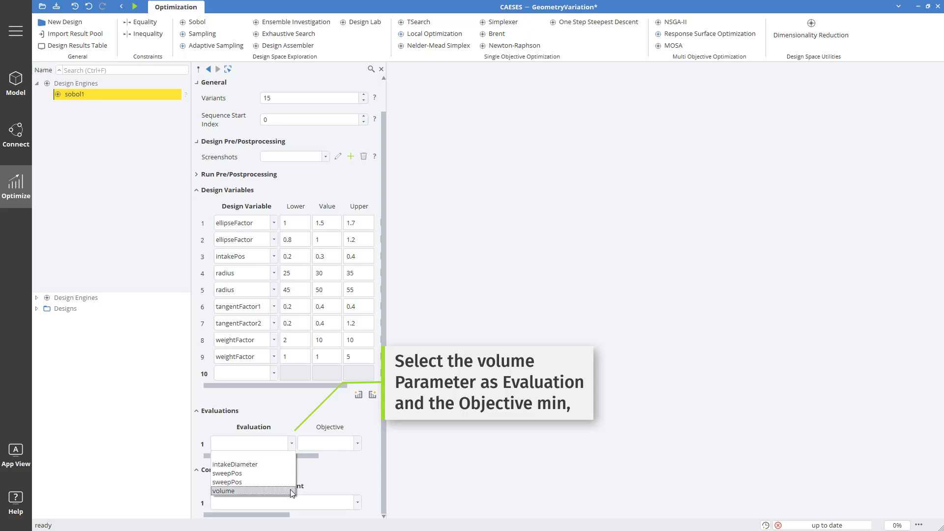
{"action": "left_click", "coordinate": [290, 492]}
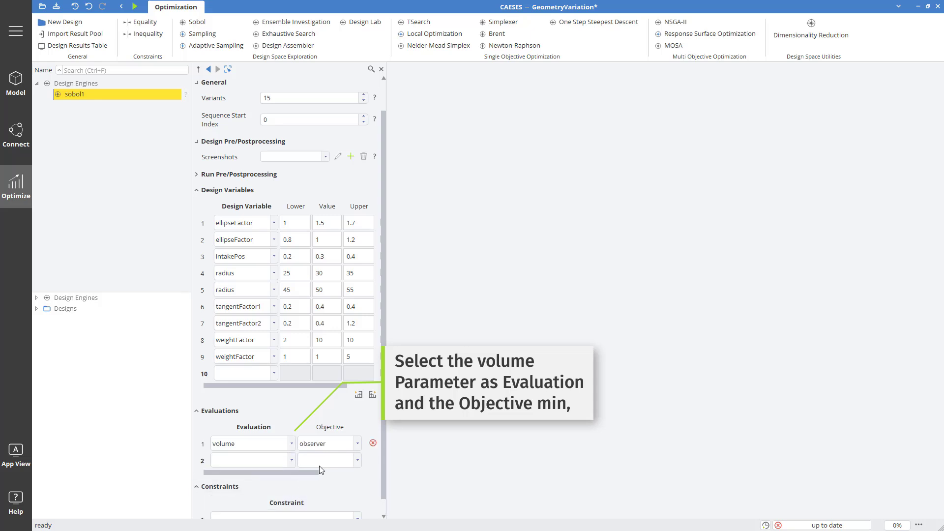
{"action": "left_click", "coordinate": [357, 444]}
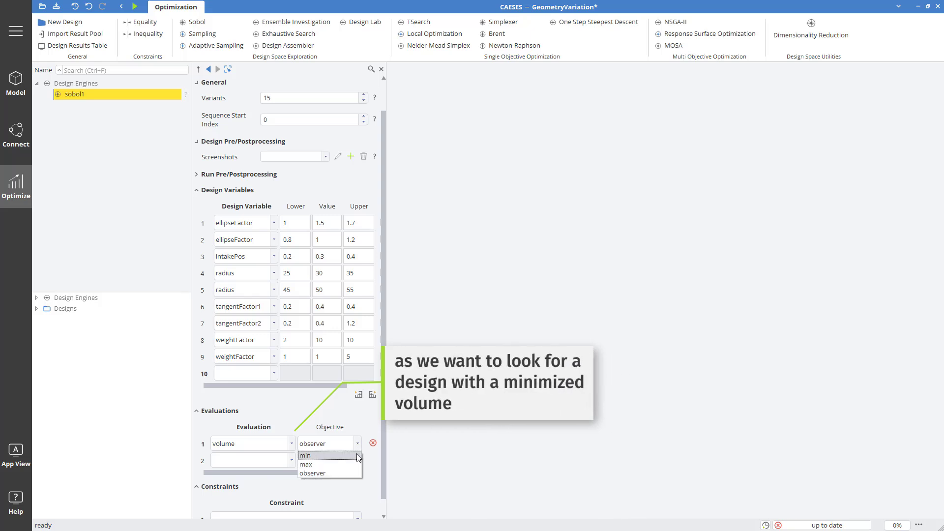
{"action": "left_click", "coordinate": [356, 456]}
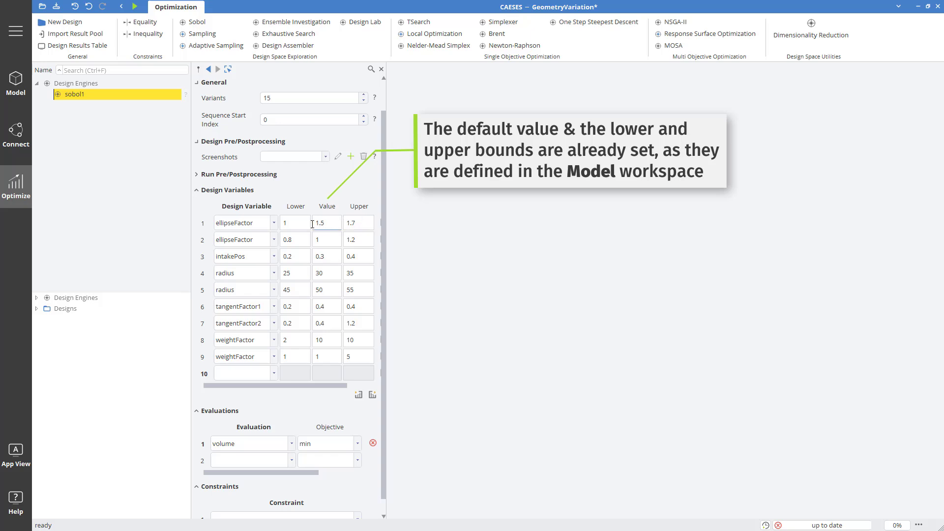
{"action": "double_click", "coordinate": [297, 223]}
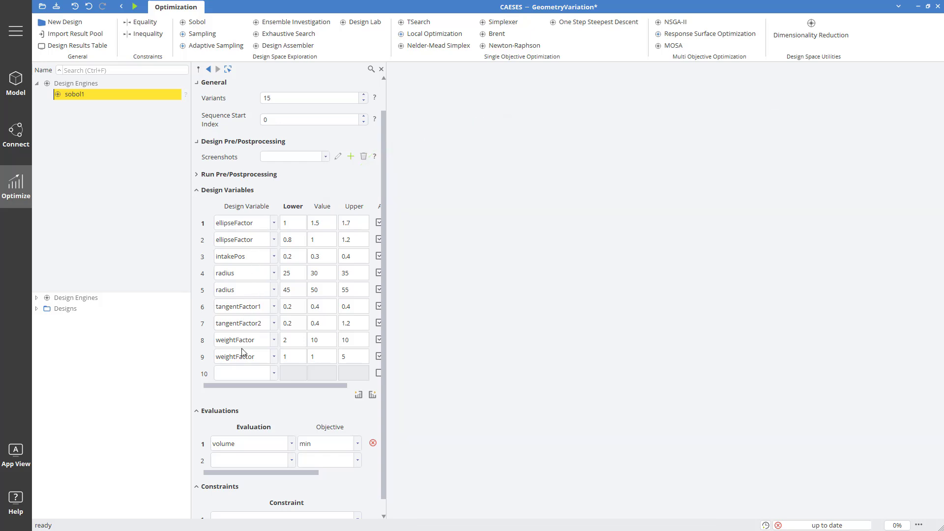
{"action": "mouse_move", "coordinate": [242, 361]}
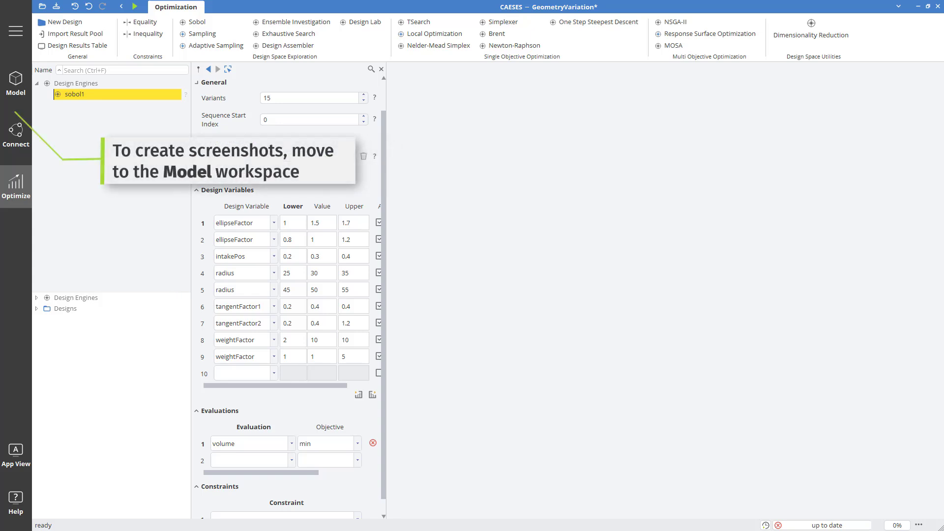
Switch to the Model workspace and fit the whole duct geometry in the 3D view
{"action": "left_click", "coordinate": [21, 91]}
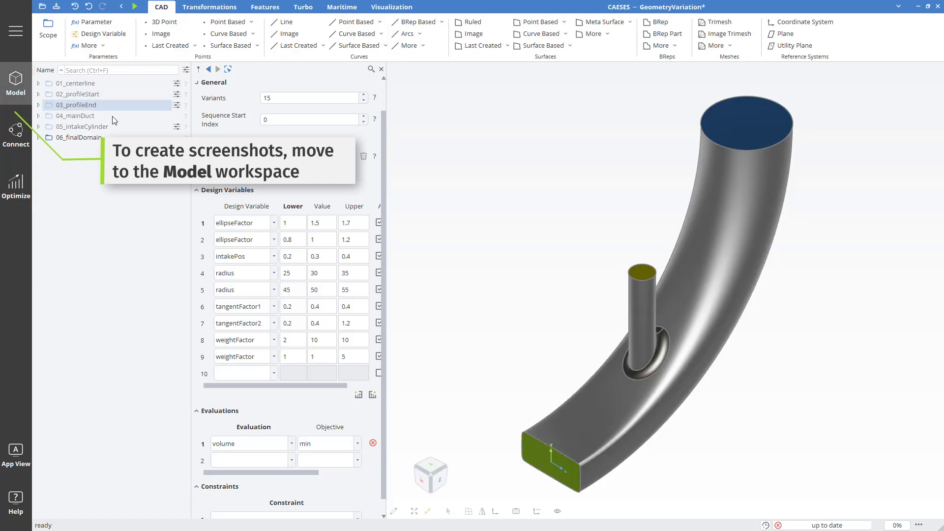
{"action": "scroll", "coordinate": [863, 275], "scroll_direction": "down", "scroll_amount": 3}
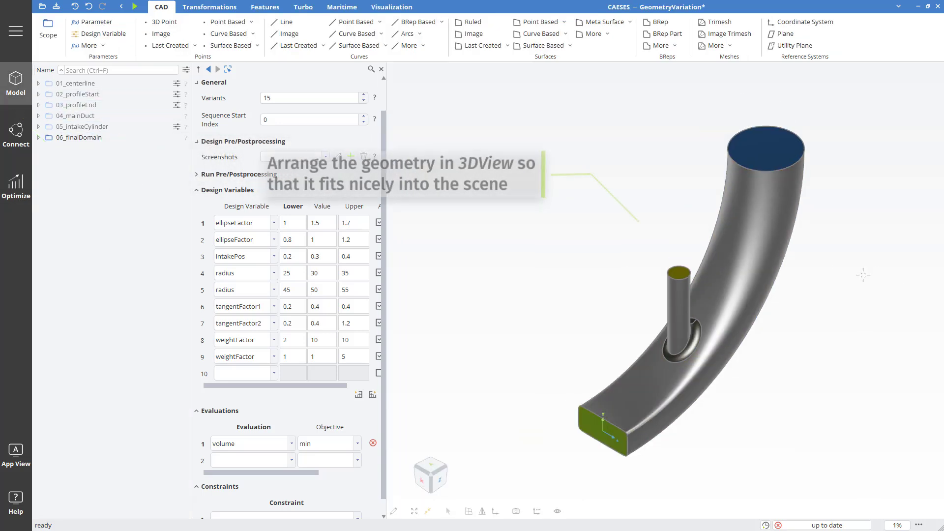
{"action": "scroll", "coordinate": [814, 297], "scroll_direction": "up", "scroll_amount": 3}
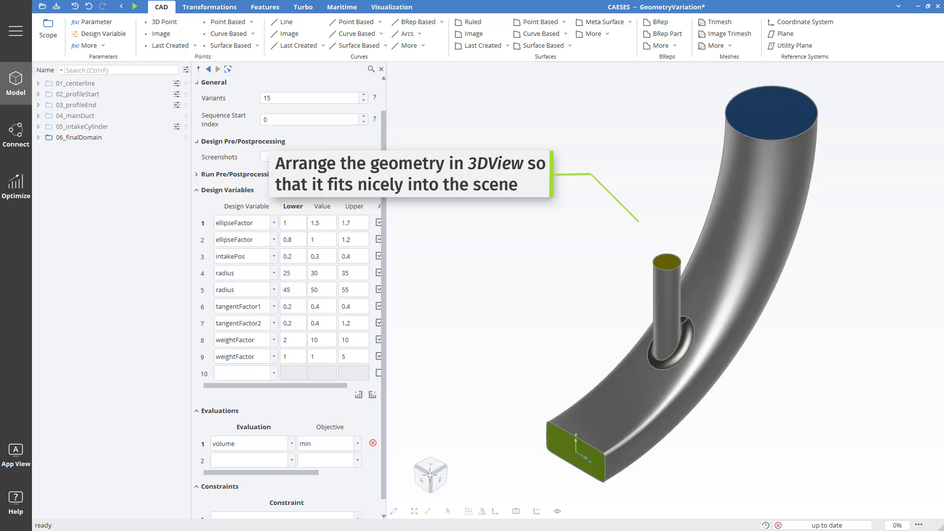
{"action": "left_click", "coordinate": [413, 511]}
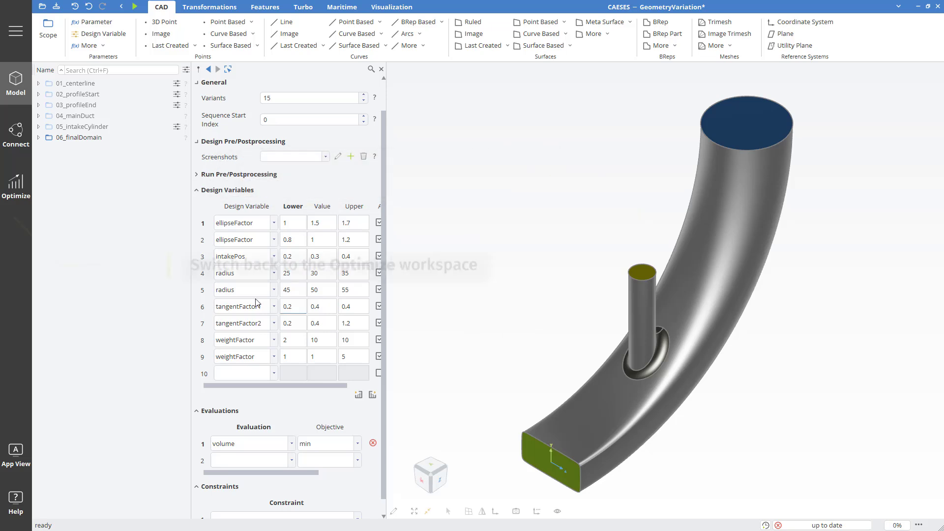
In the Optimize workspace, create a screenshot collection for the Sobol engine and choose 3DView as its window
{"action": "left_click", "coordinate": [7, 199]}
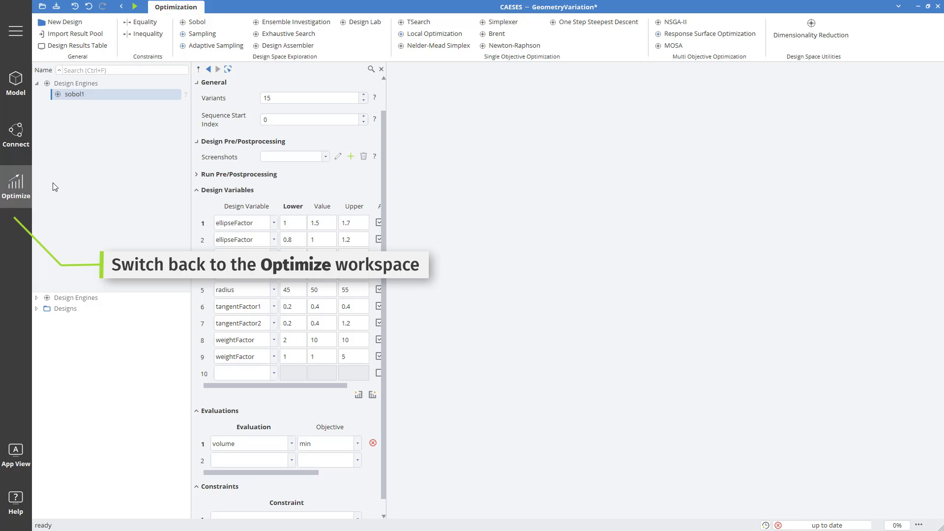
{"action": "left_click", "coordinate": [351, 156]}
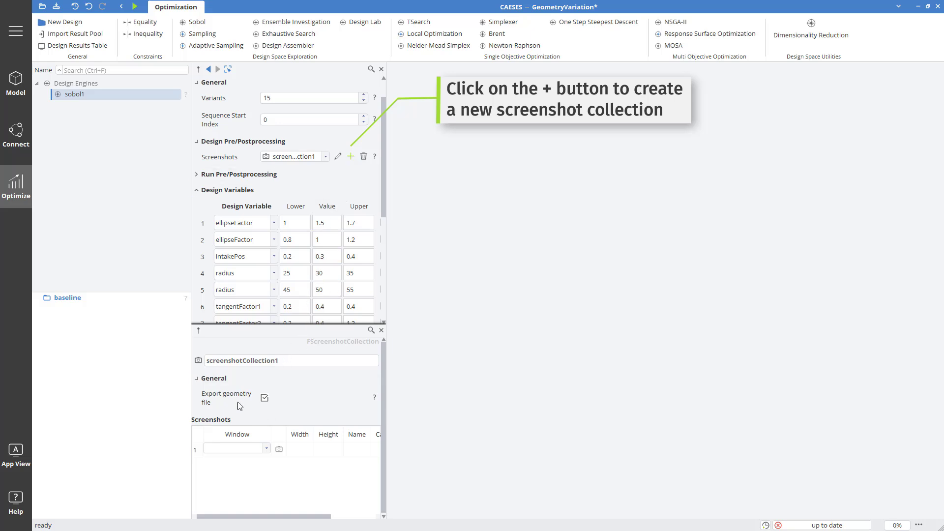
{"action": "left_click", "coordinate": [266, 448]}
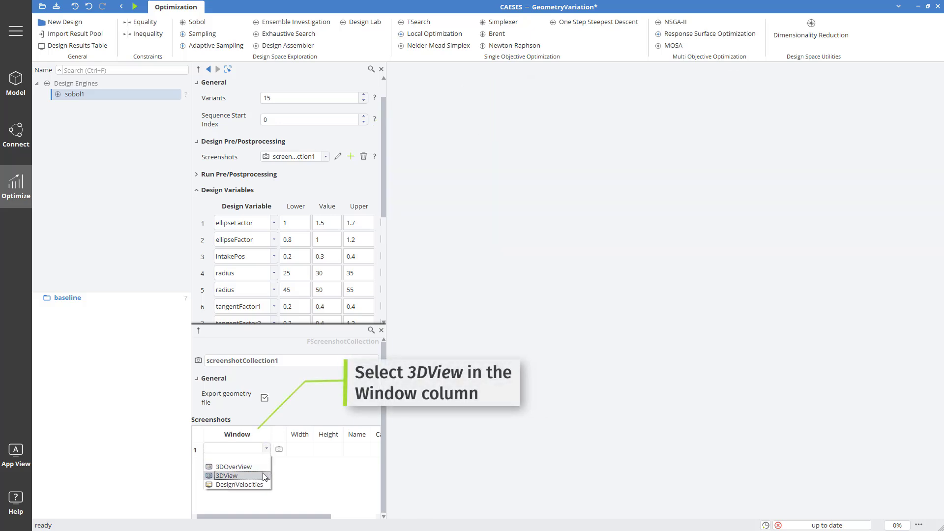
{"action": "left_click", "coordinate": [236, 475]}
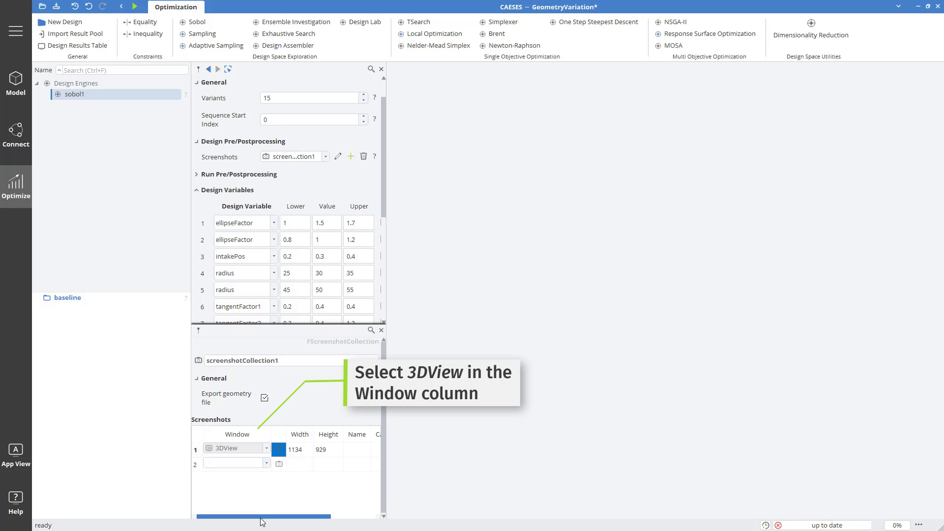
Preview the 3DView screenshot of the collection and close the preview window
{"action": "left_click_drag", "start_coordinate": [261, 518], "coordinate": [295, 516]}
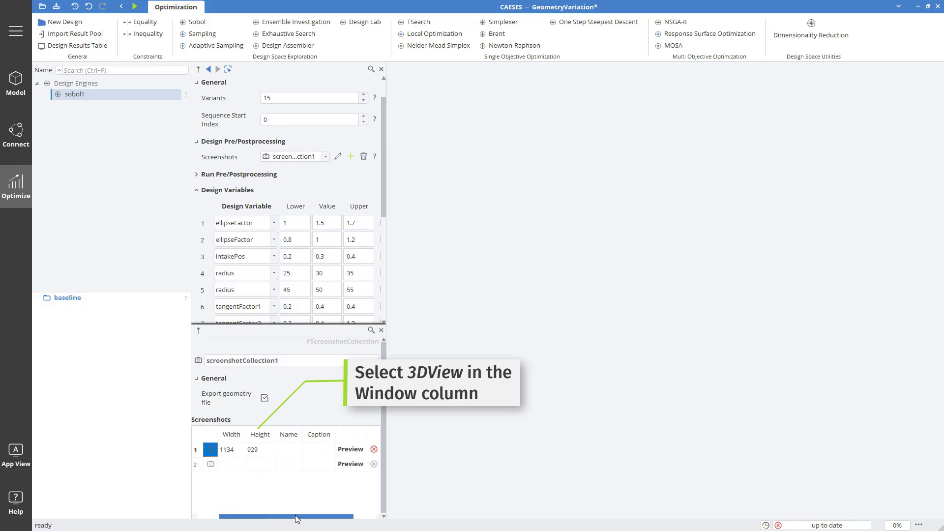
{"action": "left_click", "coordinate": [350, 450]}
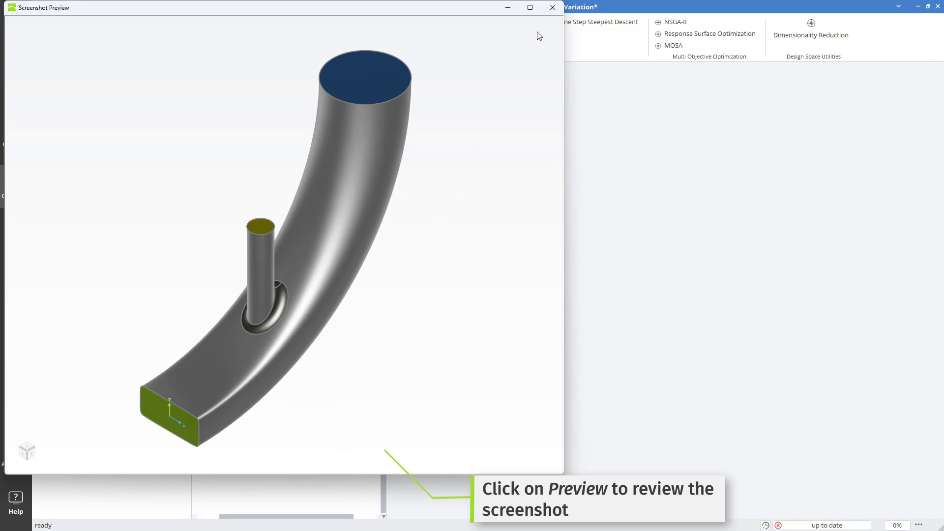
{"action": "left_click", "coordinate": [552, 8]}
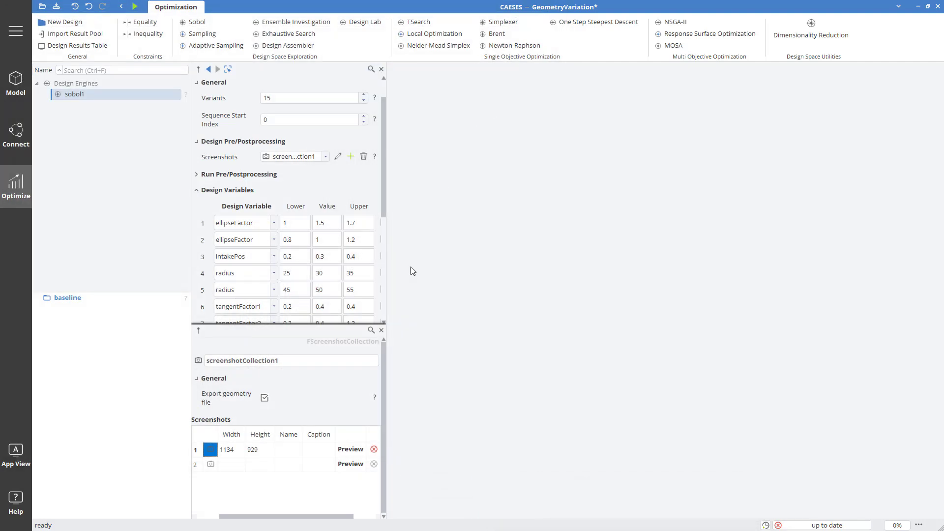
Close the screenshot collection's settings and run the Sobol engine
{"action": "left_click", "coordinate": [382, 330]}
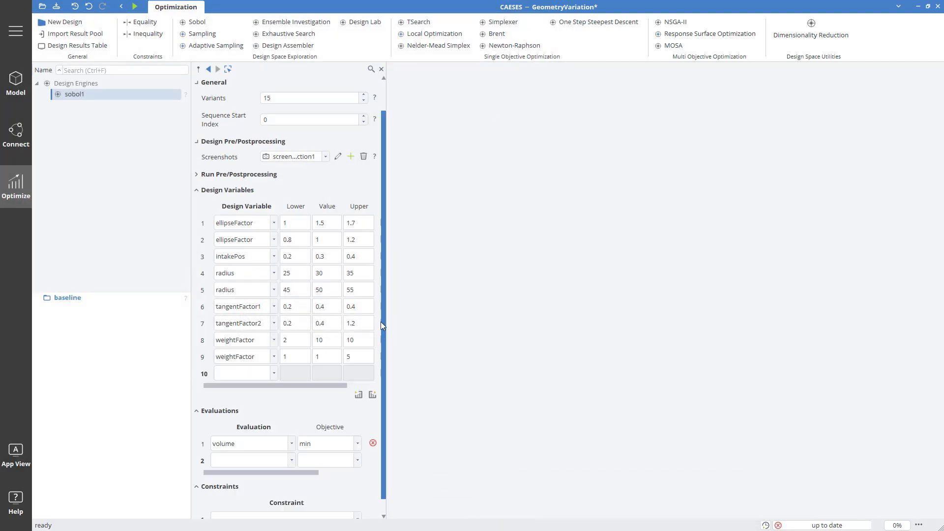
{"action": "left_click", "coordinate": [135, 6]}
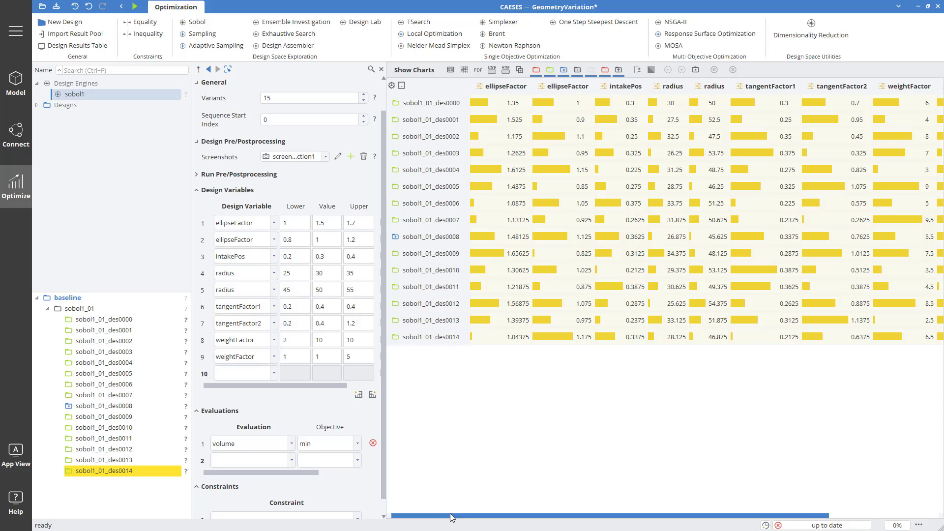
Sort the design results table by volume in ascending and descending order, and finally by the last weightFactor column in ascending order
{"action": "left_click_drag", "start_coordinate": [449, 515], "coordinate": [552, 505]}
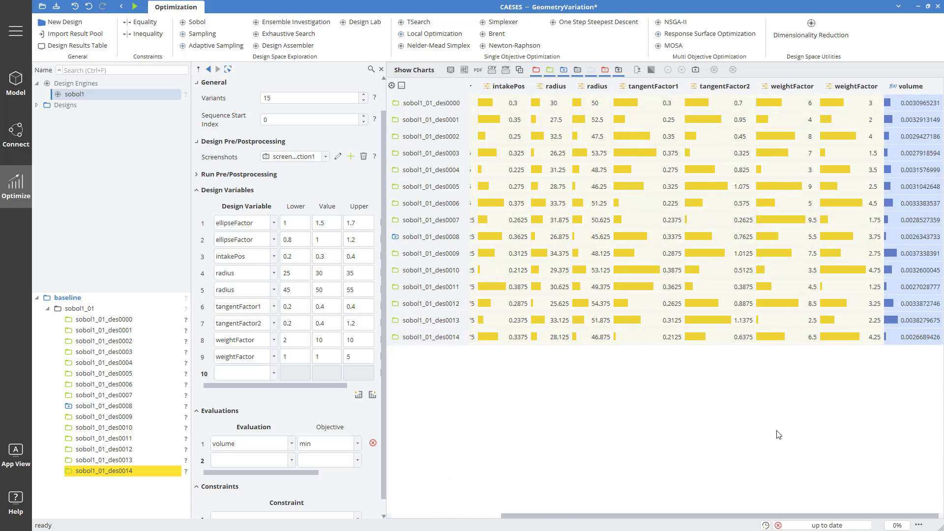
{"action": "left_click", "coordinate": [919, 88]}
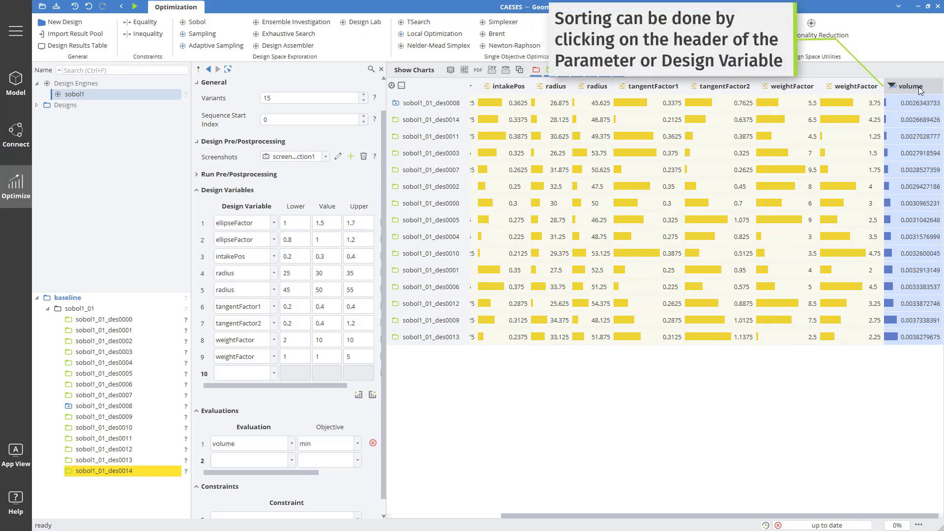
{"action": "left_click", "coordinate": [919, 89]}
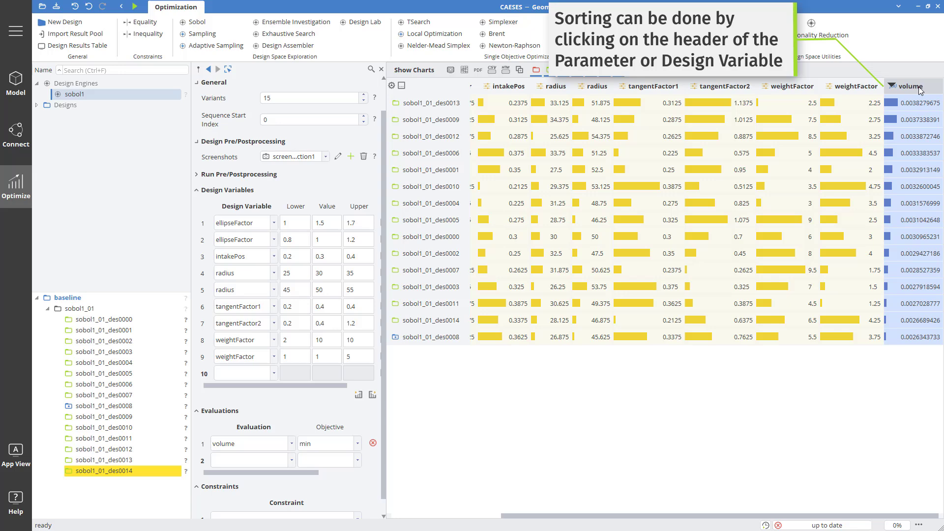
{"action": "left_click", "coordinate": [852, 87]}
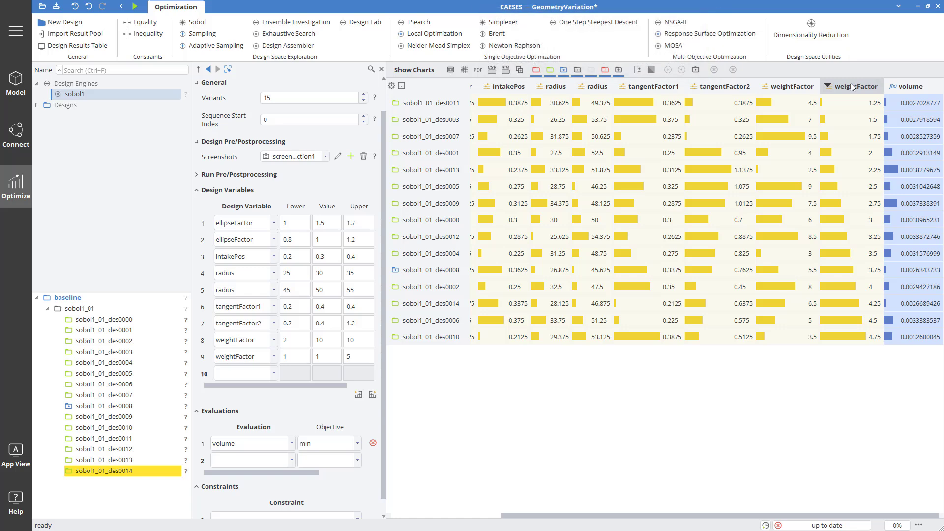
Sort the results by the first weightFactor column and finally by ascending volume, and inspect the details and screenshot of design sobol1_01_des0008
{"action": "left_click", "coordinate": [789, 86]}
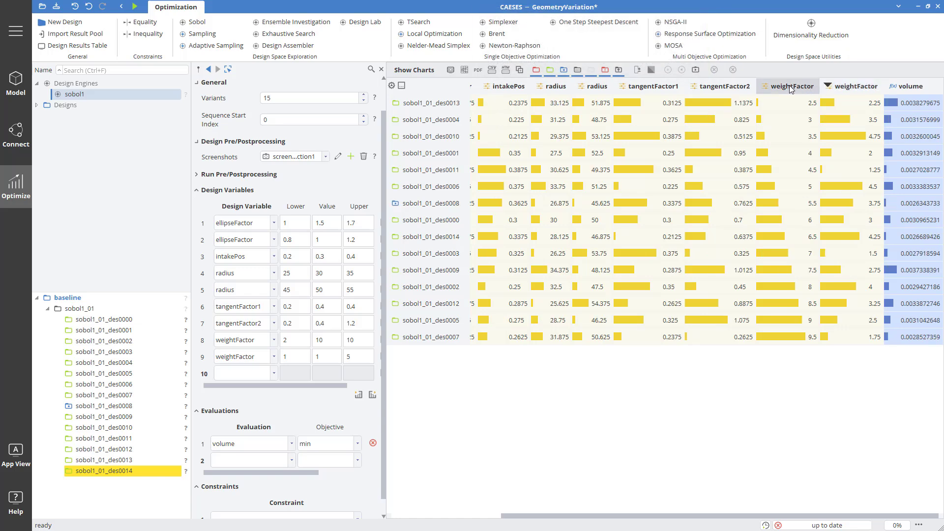
{"action": "left_click", "coordinate": [907, 86]}
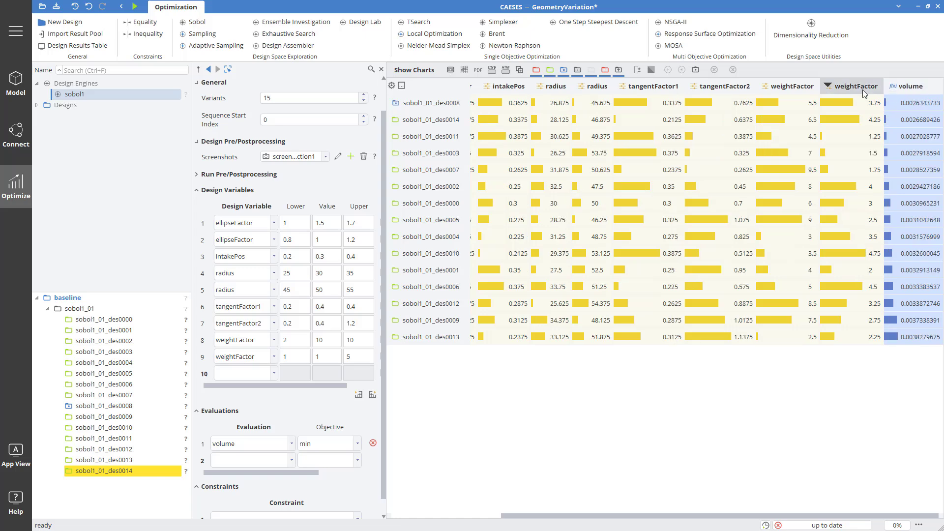
{"action": "left_click", "coordinate": [399, 108]}
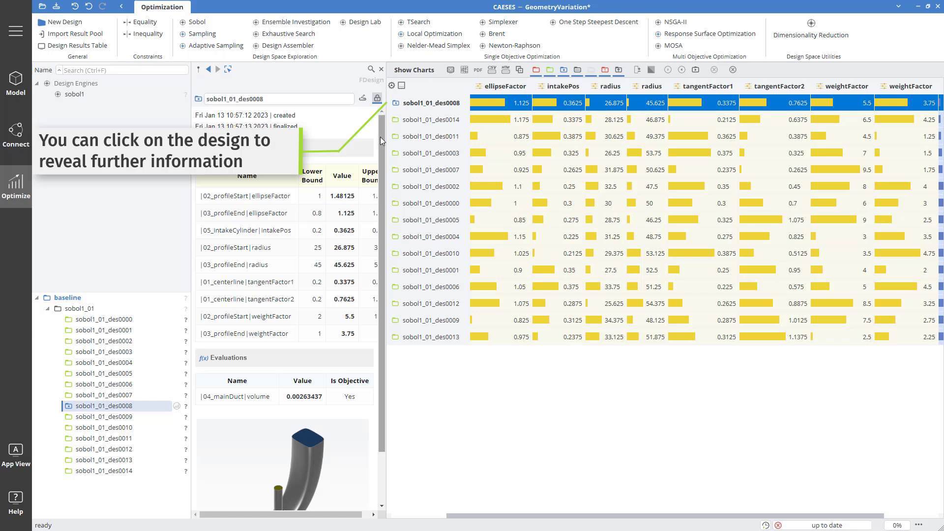
{"action": "left_click_drag", "start_coordinate": [380, 137], "coordinate": [380, 203]}
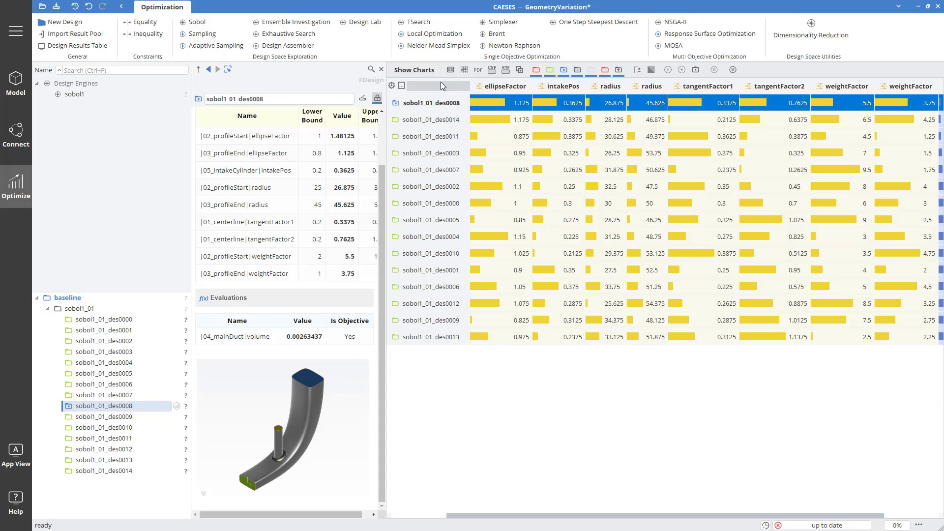
Sort the results table by design name in ascending order and clear the design selection
{"action": "left_click", "coordinate": [442, 85]}
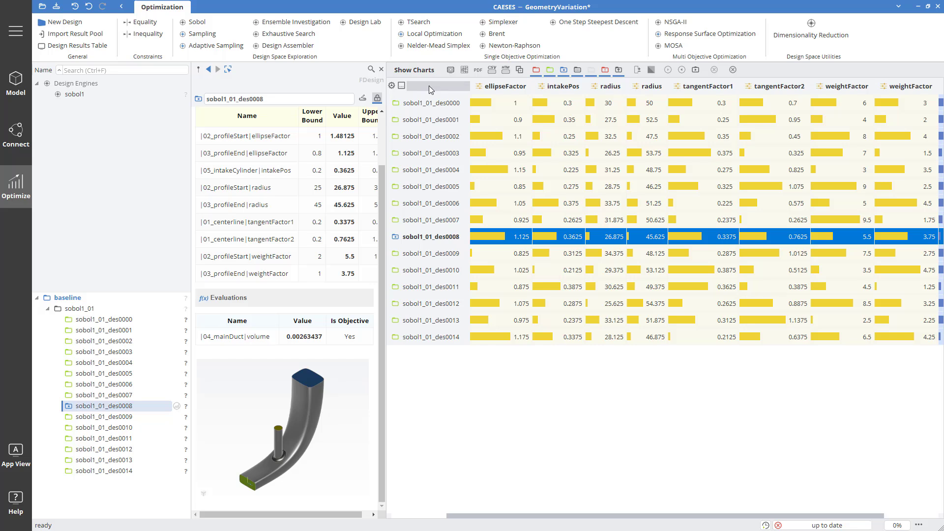
{"action": "left_click", "coordinate": [134, 174]}
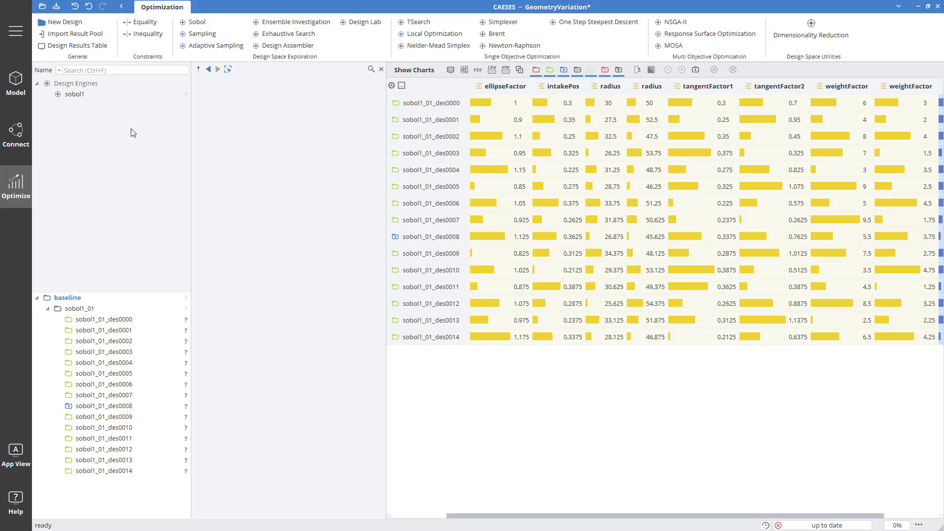
Create a new design results table and add the designs sobol1_01_des0008 and sobol1_01_des0000 to it
{"action": "left_click", "coordinate": [78, 48]}
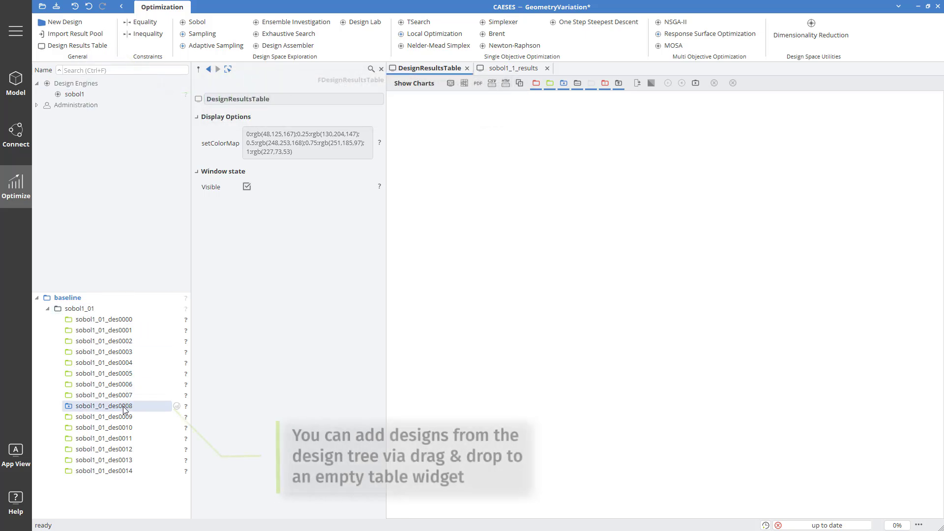
{"action": "left_click_drag", "start_coordinate": [124, 409], "coordinate": [435, 212]}
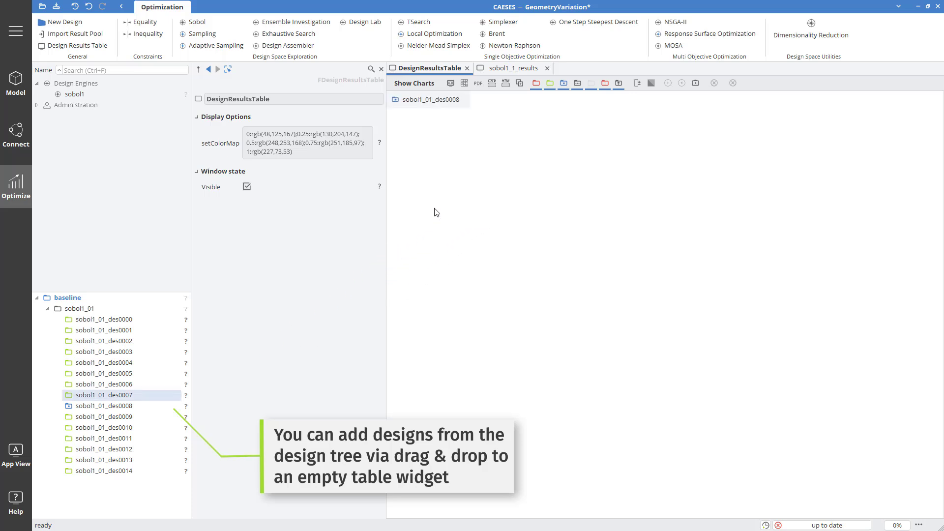
{"action": "left_click_drag", "start_coordinate": [162, 322], "coordinate": [582, 258]}
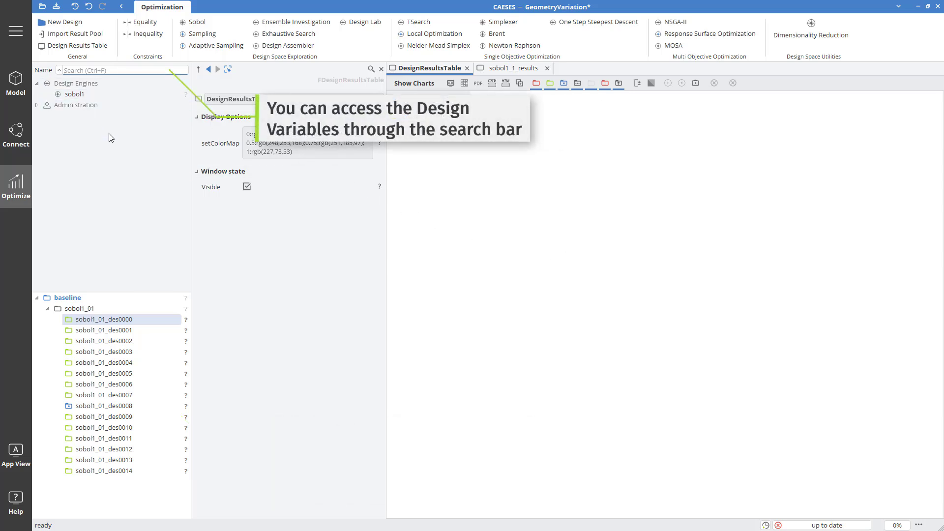
Search the object tree for volume, add the 04_mainDuct volume to the new results table, and clear the search
{"action": "type", "text": "volume"}
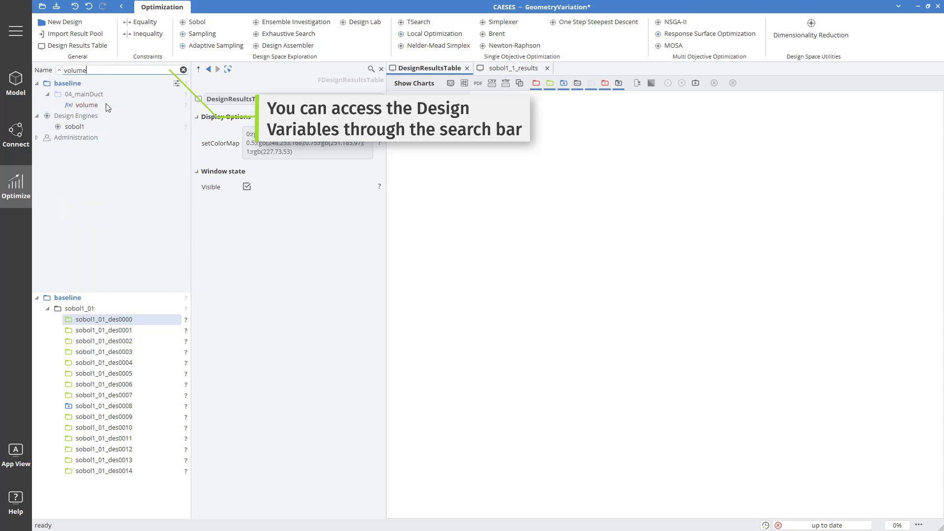
{"action": "left_click_drag", "start_coordinate": [109, 107], "coordinate": [522, 157]}
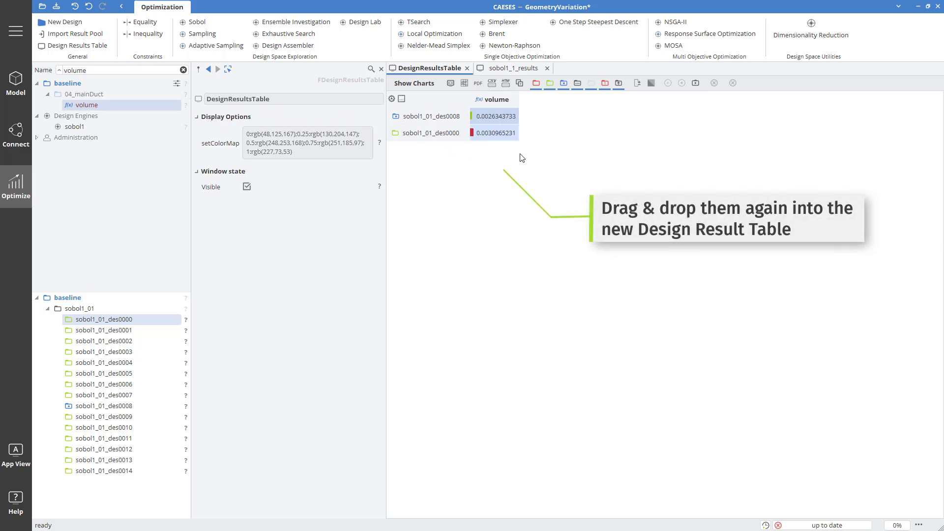
{"action": "left_click", "coordinate": [156, 73]}
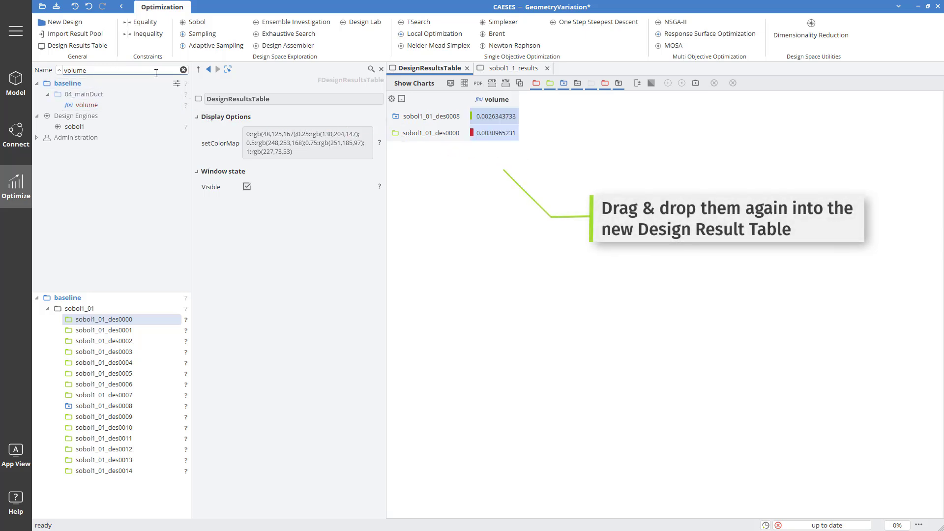
{"action": "left_click", "coordinate": [183, 70]}
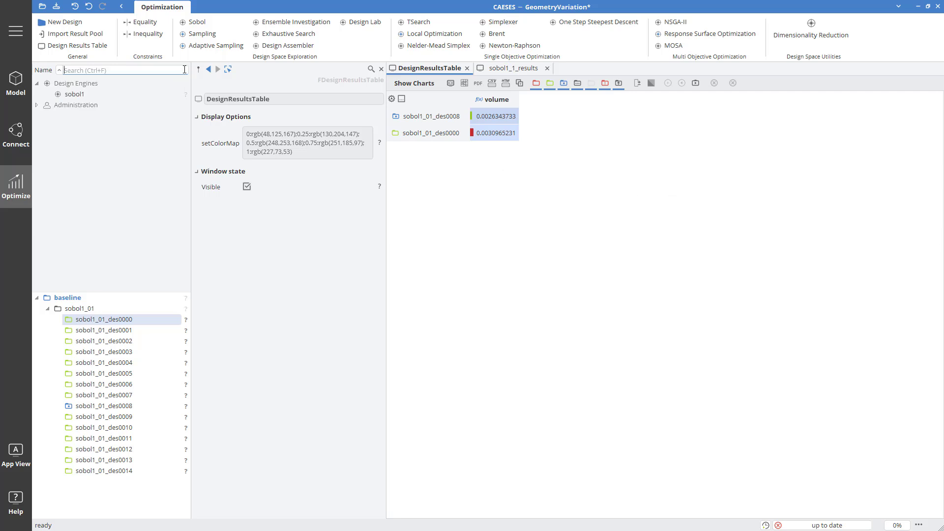
Find the ellipseFactor and radius of 02_profileStart in the object tree and add both to the new results table
{"action": "type", "text": "ell"}
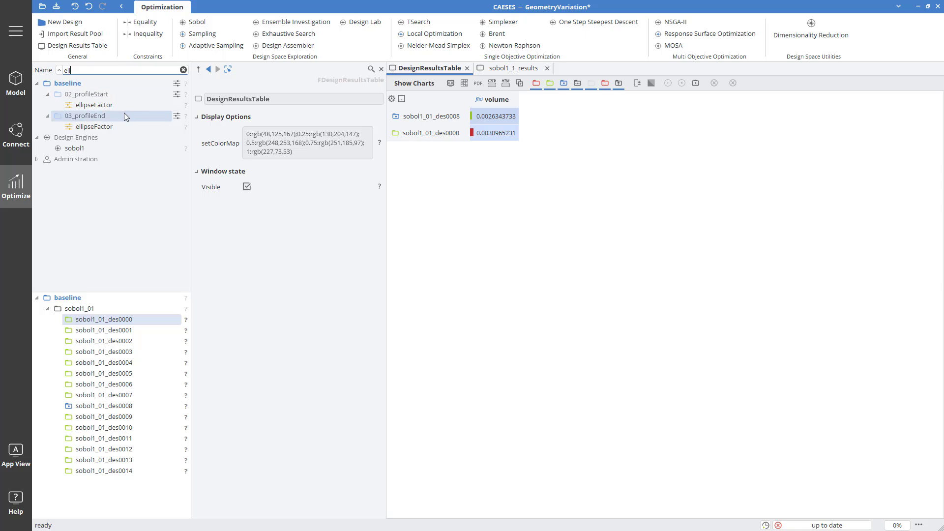
{"action": "left_click_drag", "start_coordinate": [126, 105], "coordinate": [554, 144]}
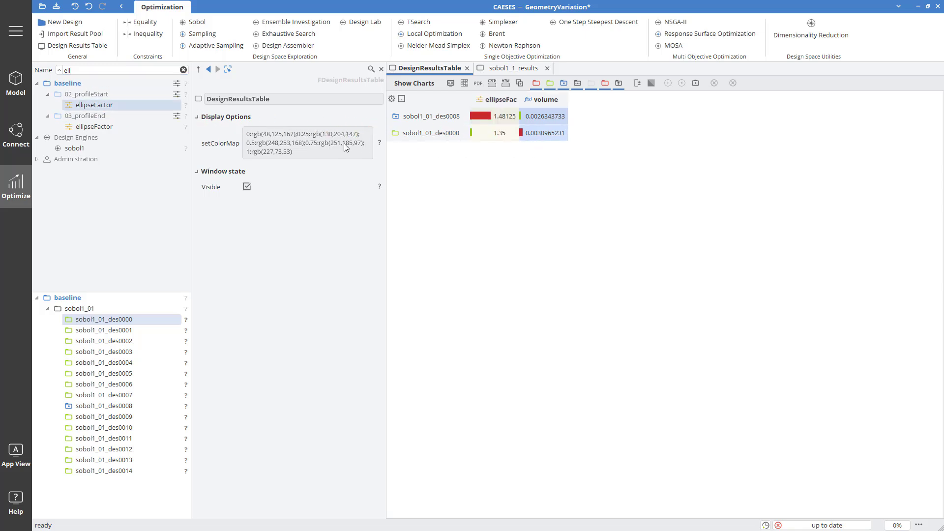
{"action": "left_click", "coordinate": [184, 70]}
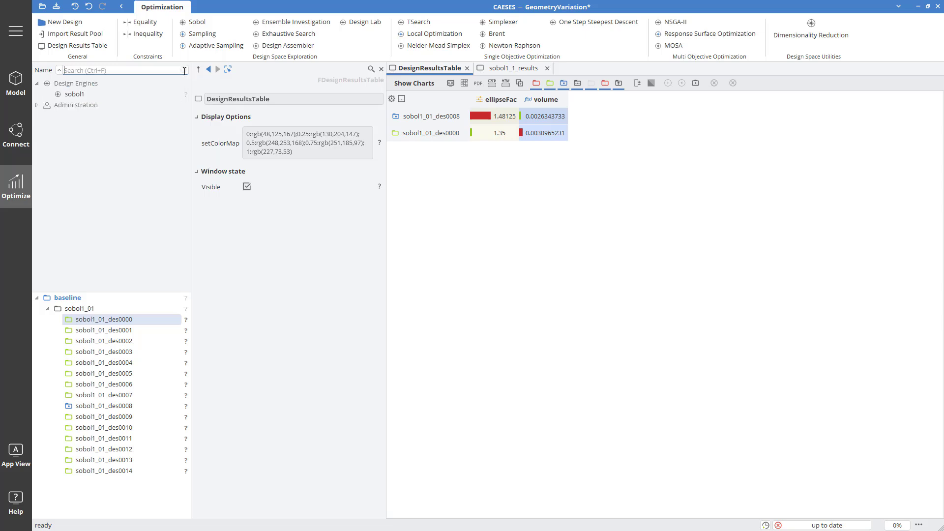
{"action": "type", "text": "radi"}
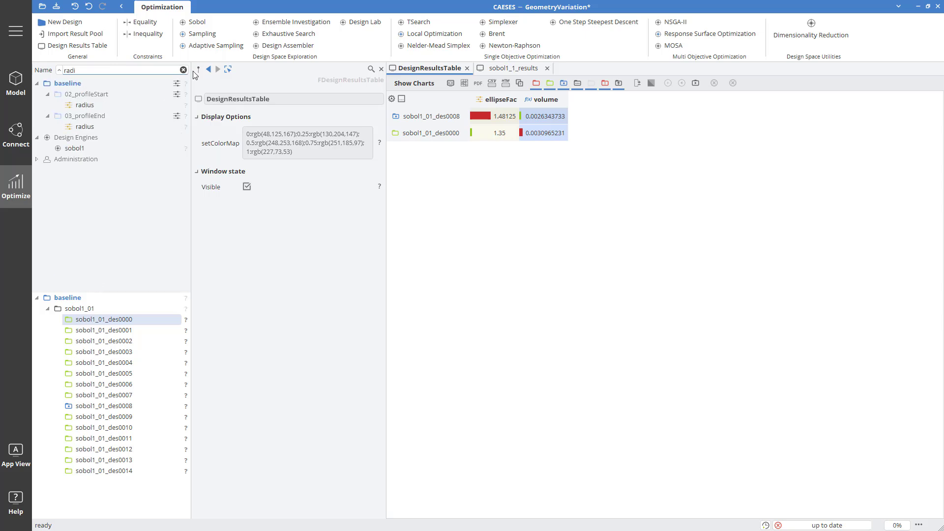
{"action": "left_click_drag", "start_coordinate": [152, 105], "coordinate": [578, 126]}
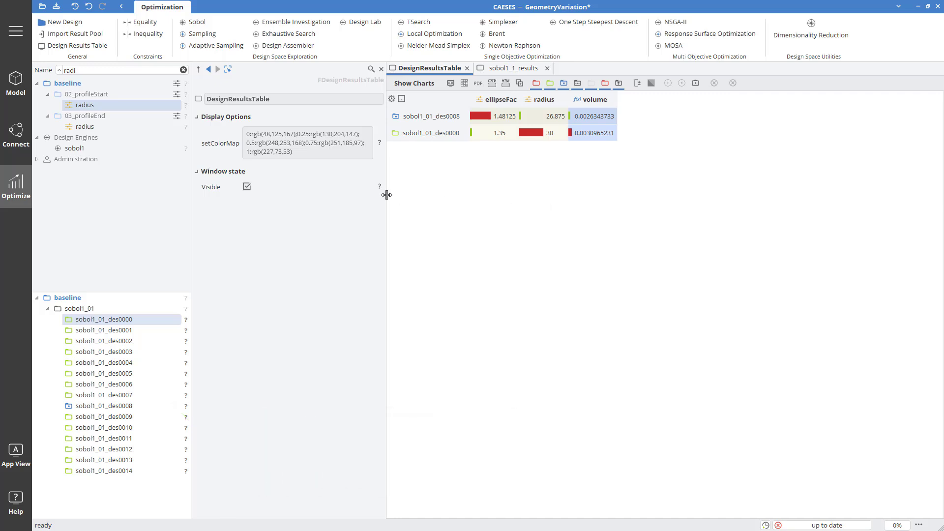
{"action": "left_click", "coordinate": [183, 69]}
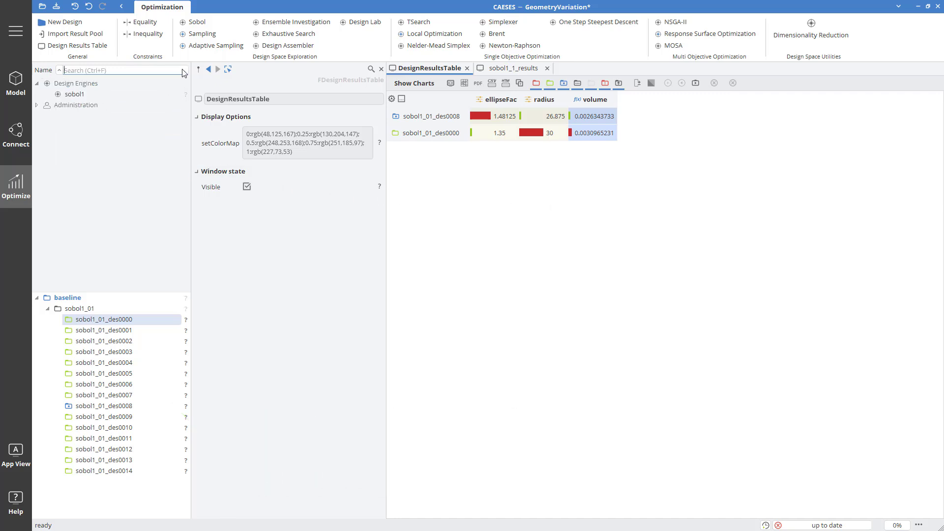
{"action": "left_click", "coordinate": [144, 143]}
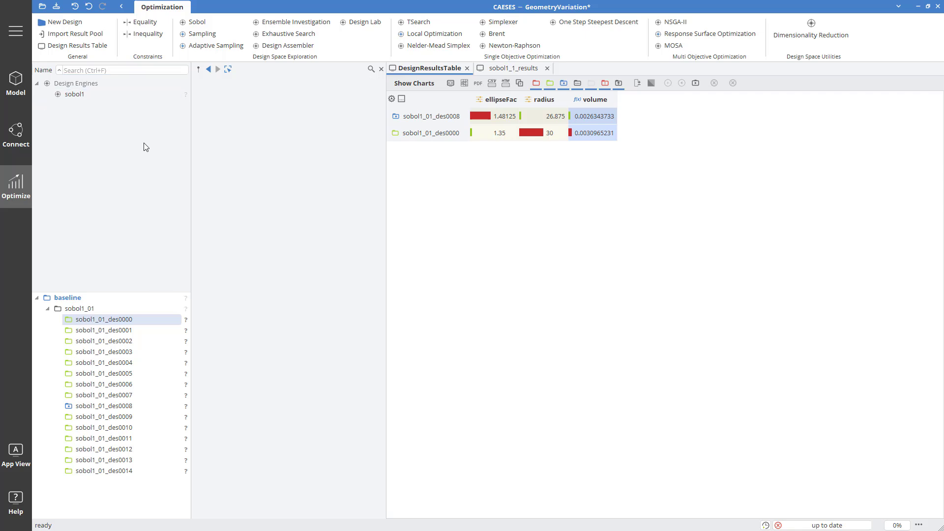
Switch to the sobol1_1_results table and display its designs with their screenshots in the Design Viewer
{"action": "left_click", "coordinate": [501, 71]}
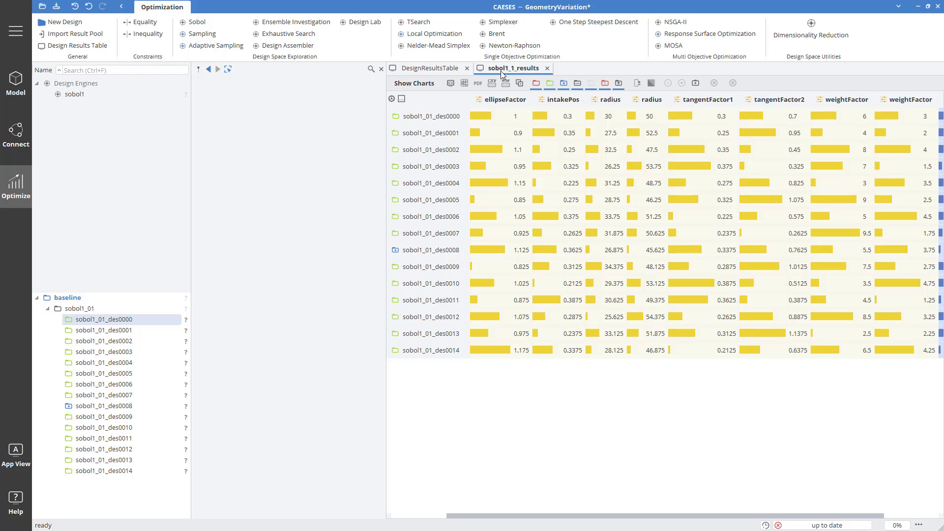
{"action": "left_click", "coordinate": [451, 83]}
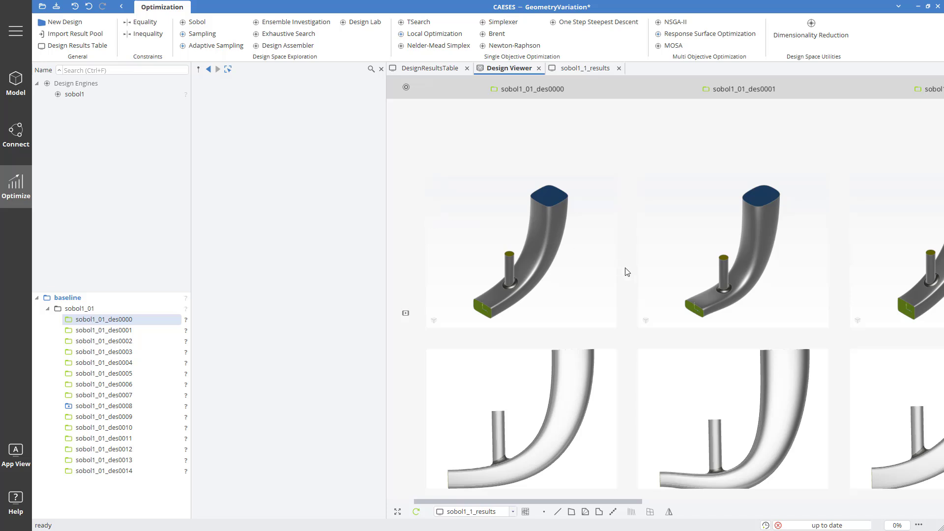
{"action": "scroll", "coordinate": [631, 275], "scroll_direction": "down", "scroll_amount": 3}
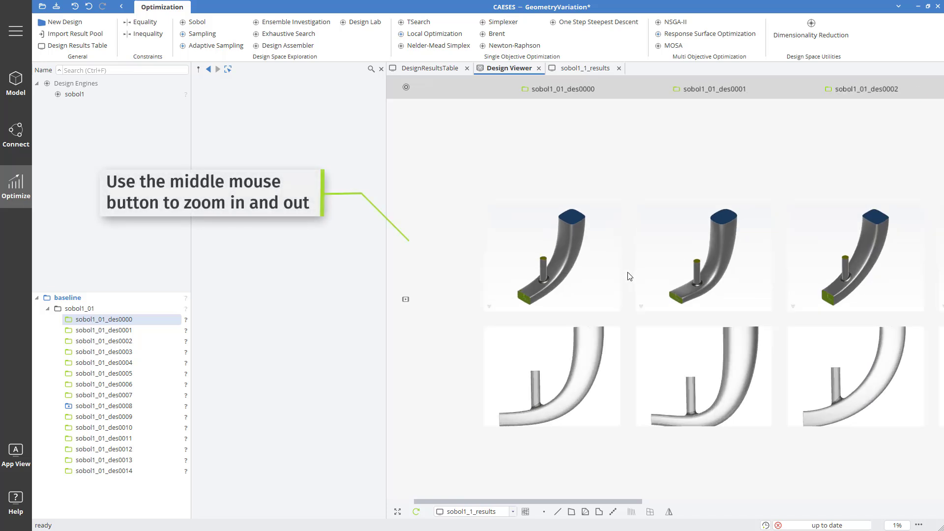
{"action": "scroll", "coordinate": [628, 276], "scroll_direction": "up", "scroll_amount": 3}
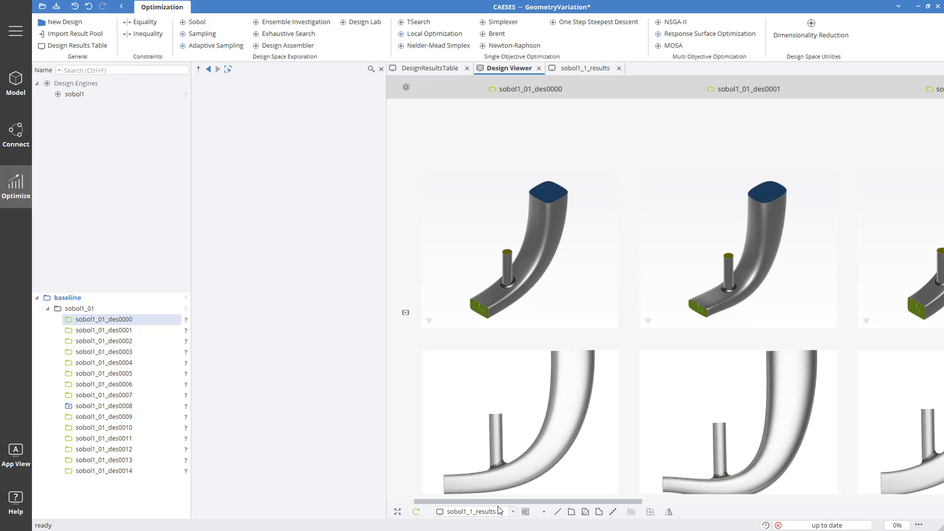
{"action": "mouse_move", "coordinate": [498, 502]}
{"action": "left_mouse_down"}
{"action": "mouse_move", "coordinate": [612, 493]}
{"action": "mouse_move", "coordinate": [776, 503]}
{"action": "mouse_move", "coordinate": [495, 504]}
{"action": "left_mouse_up"}
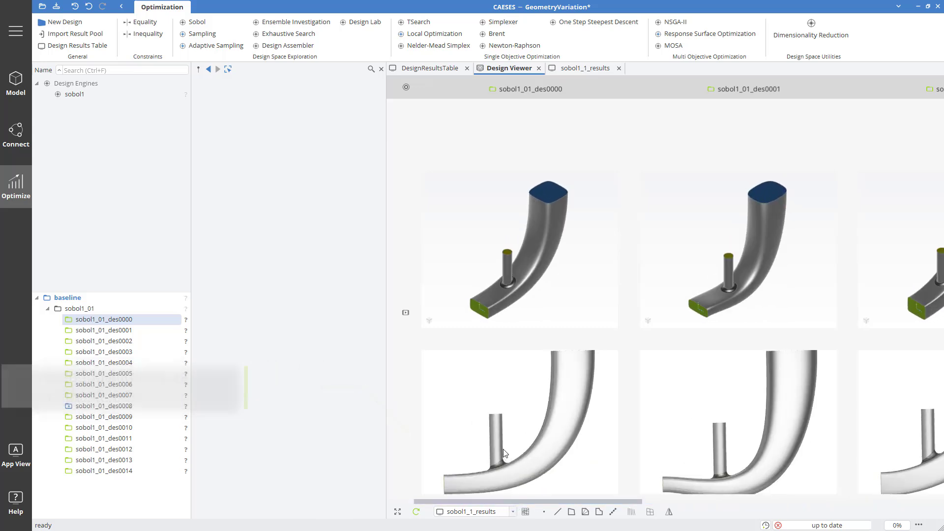
Rotate the variants' interactive 3D geometries to an angled view and zoom in and out on the intake pipe
{"action": "mouse_move", "coordinate": [501, 451]}
{"action": "left_mouse_down", "text": "ctrl"}
{"action": "mouse_move", "coordinate": [484, 473]}
{"action": "mouse_move", "coordinate": [481, 445]}
{"action": "mouse_move", "coordinate": [459, 447]}
{"action": "mouse_move", "coordinate": [482, 456]}
{"action": "mouse_move", "coordinate": [536, 449]}
{"action": "mouse_move", "coordinate": [494, 461]}
{"action": "mouse_move", "coordinate": [484, 454]}
{"action": "left_mouse_up", "text": "ctrl"}
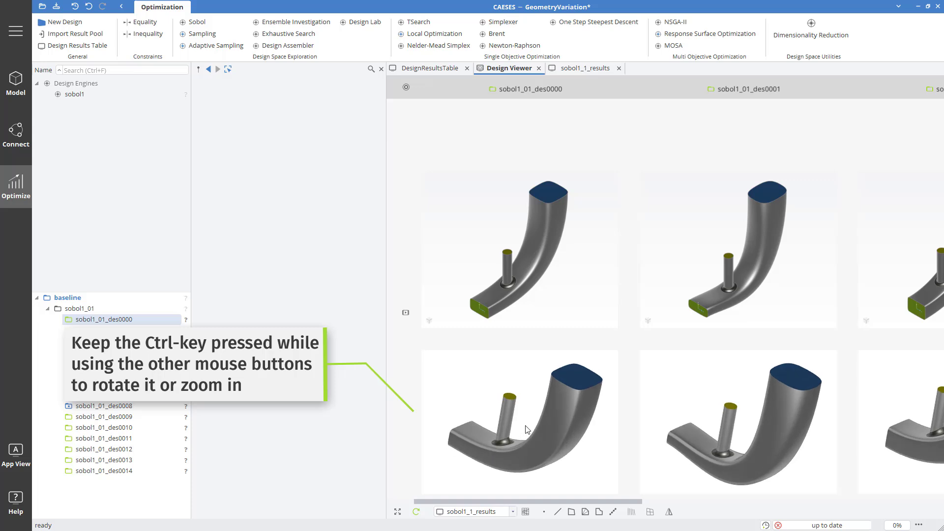
{"action": "right_click_drag", "start_coordinate": [526, 429], "coordinate": [525, 419], "text": "ctrl"}
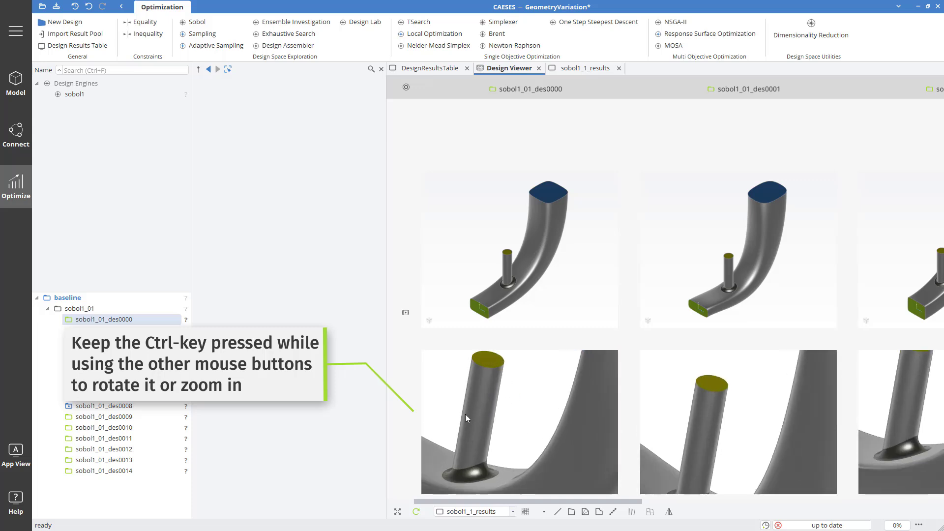
{"action": "scroll", "coordinate": [471, 362], "scroll_direction": "up", "scroll_amount": 3, "text": "ctrl"}
{"action": "scroll", "coordinate": [470, 361], "scroll_direction": "down", "scroll_amount": 5, "text": "ctrl"}
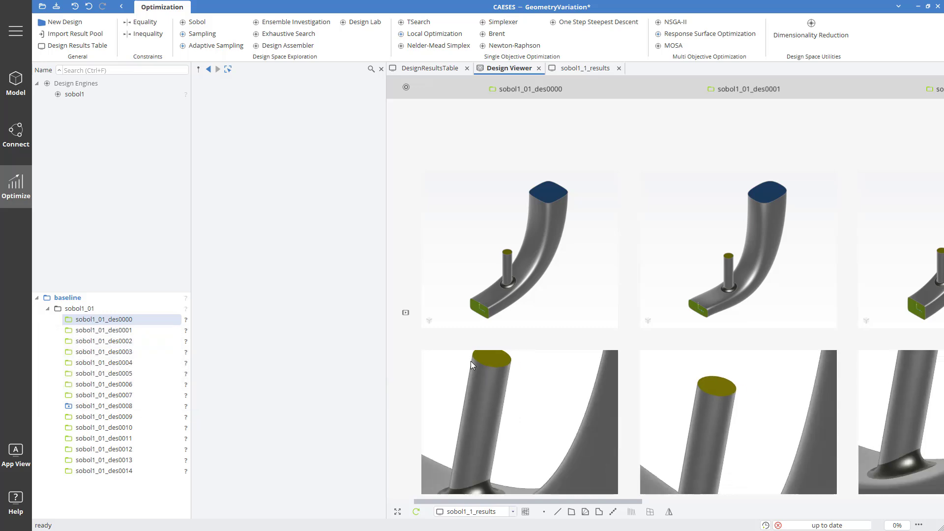
{"action": "scroll", "coordinate": [491, 397], "scroll_direction": "down", "scroll_amount": 5, "text": "ctrl"}
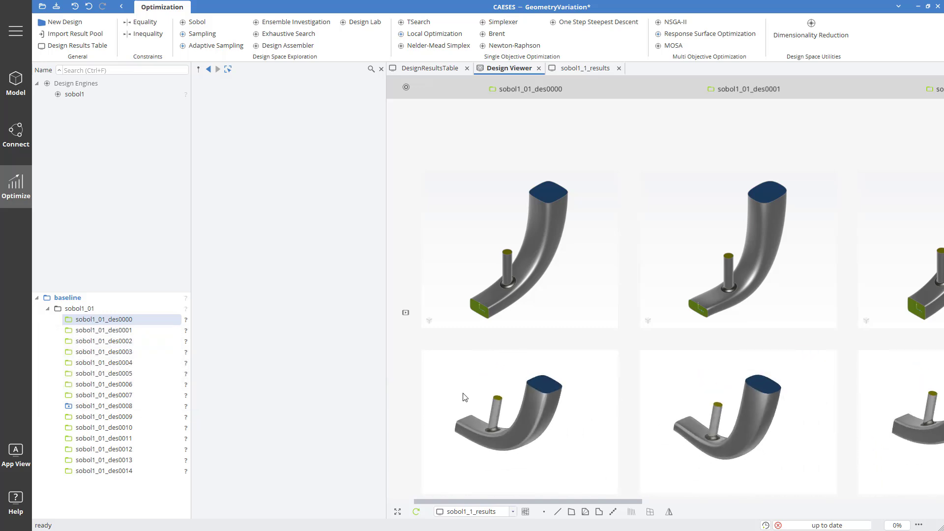
{"action": "scroll", "coordinate": [471, 395], "scroll_direction": "up", "scroll_amount": 2, "text": "ctrl"}
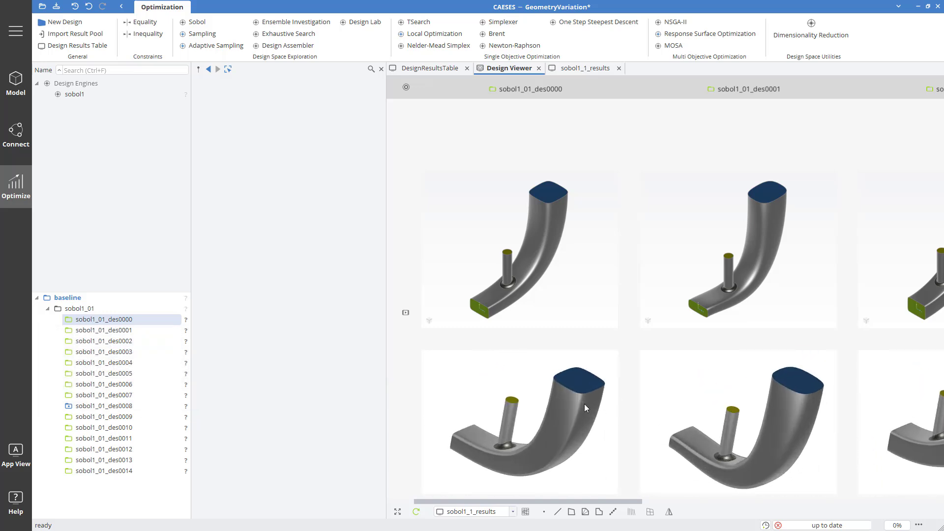
Save the screenshot row as an animated GIF named gif2 with a frame duration of 400 ms, and close the GIF's preview window
{"action": "left_click", "coordinate": [406, 313]}
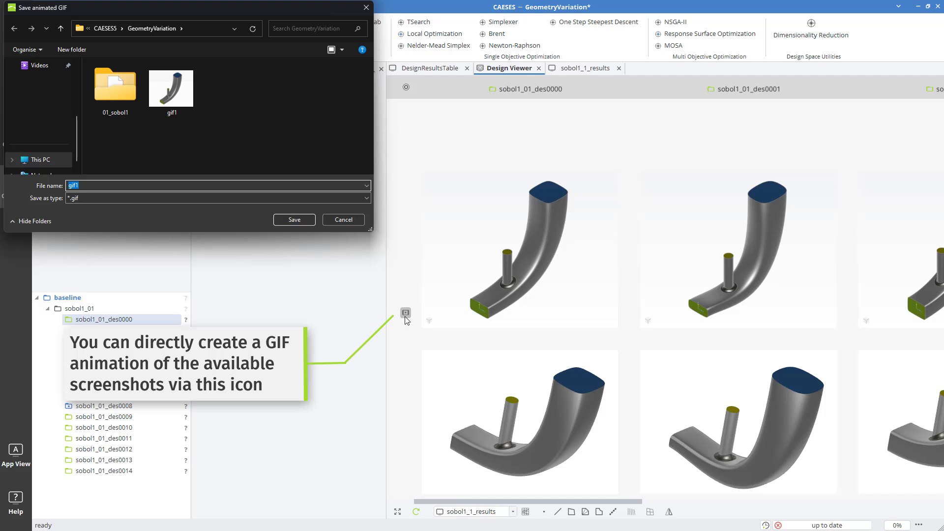
{"action": "type", "text": "gif2"}
{"action": "key", "text": "Return"}
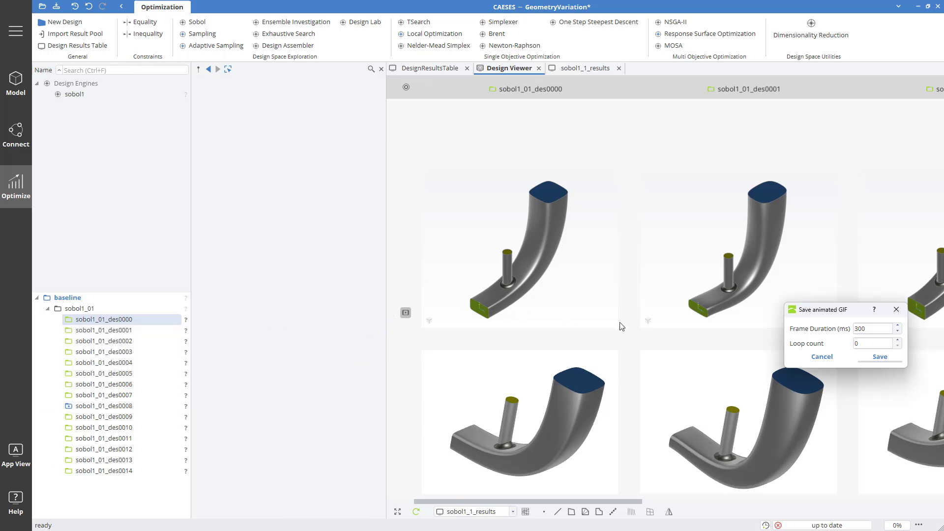
{"action": "left_click", "coordinate": [858, 328]}
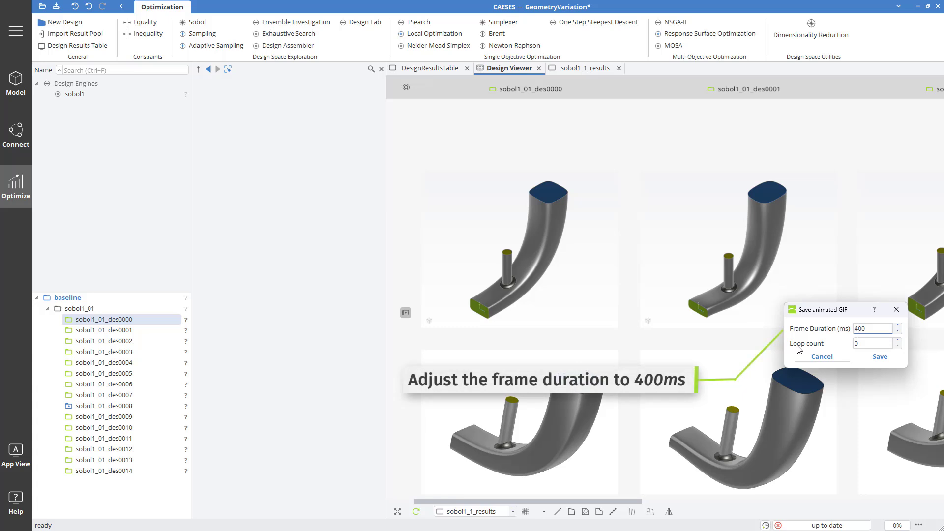
{"action": "left_click", "coordinate": [874, 357]}
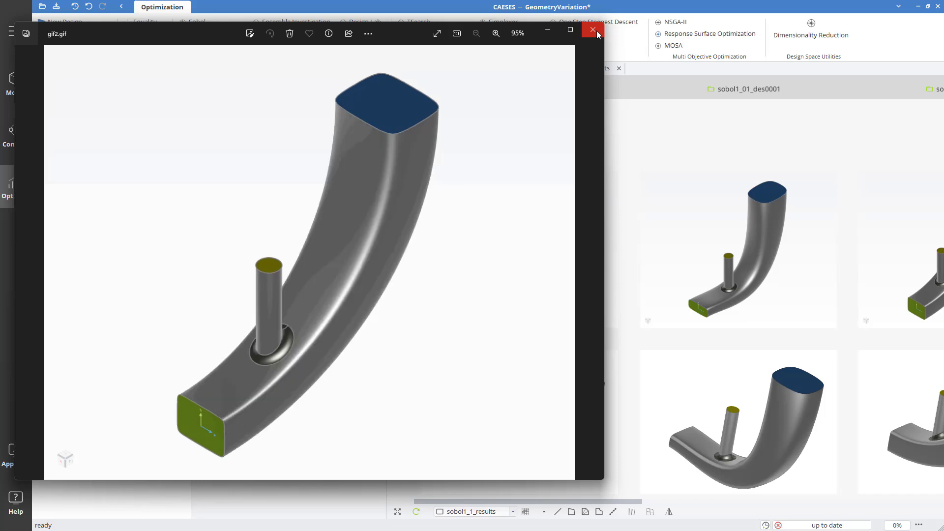
{"action": "left_click", "coordinate": [594, 30]}
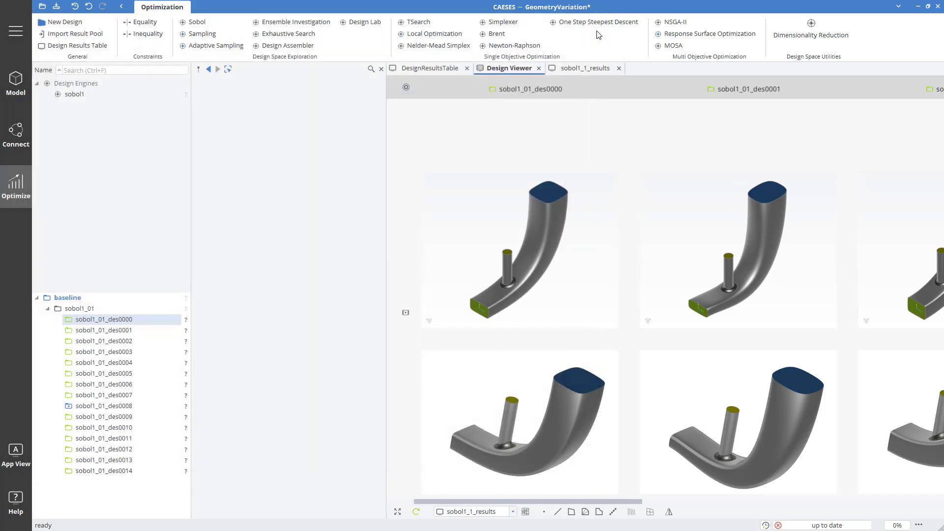
Show the charts of the sobol1_1_results table with design variables on the abscissa and the evaluation parameter on the ordinate
{"action": "left_click", "coordinate": [597, 68]}
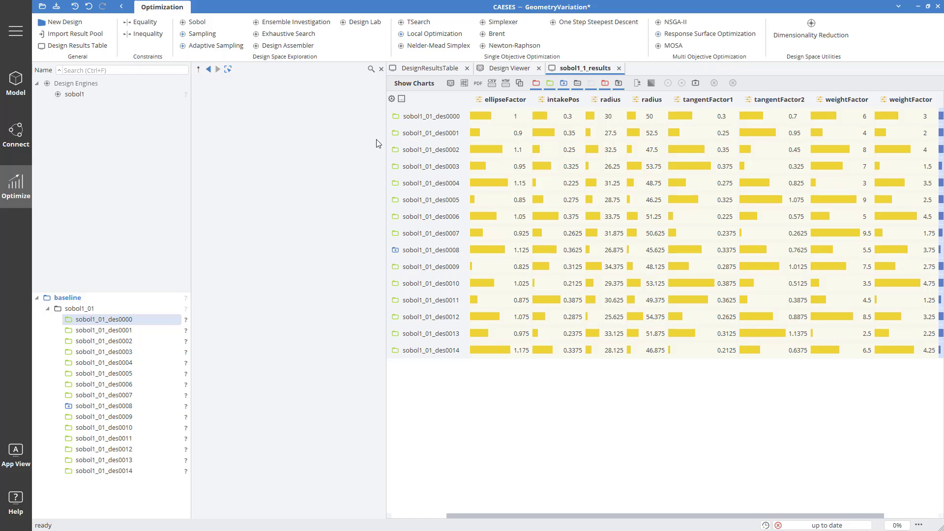
{"action": "left_click", "coordinate": [414, 85]}
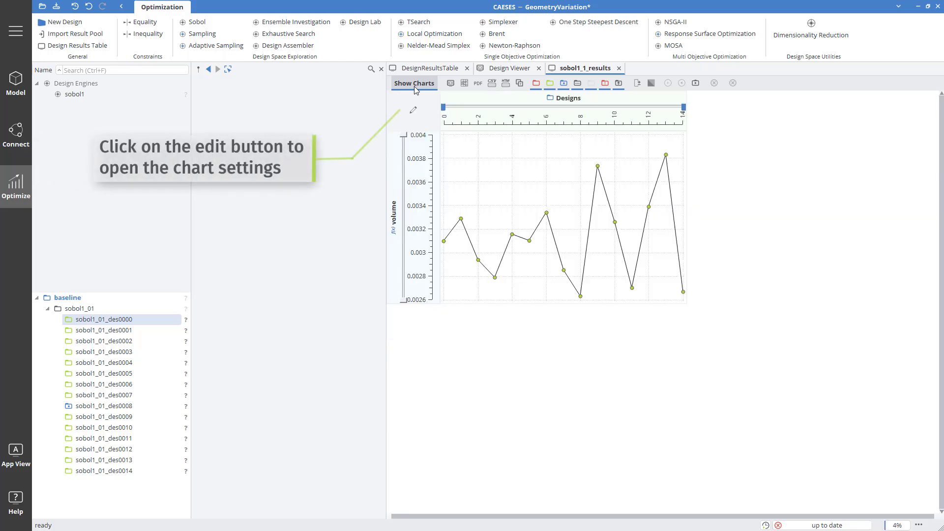
{"action": "left_click", "coordinate": [413, 113]}
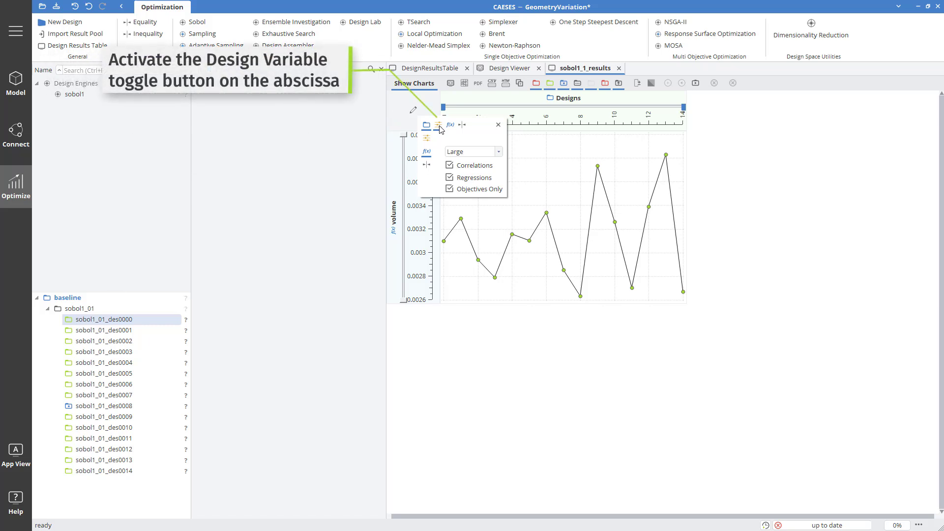
{"action": "left_click", "coordinate": [438, 126]}
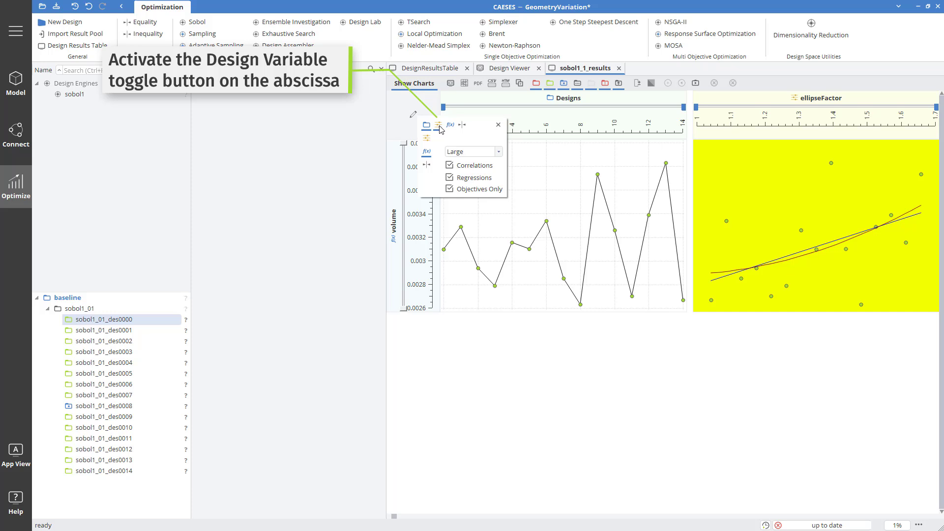
{"action": "left_click", "coordinate": [428, 155]}
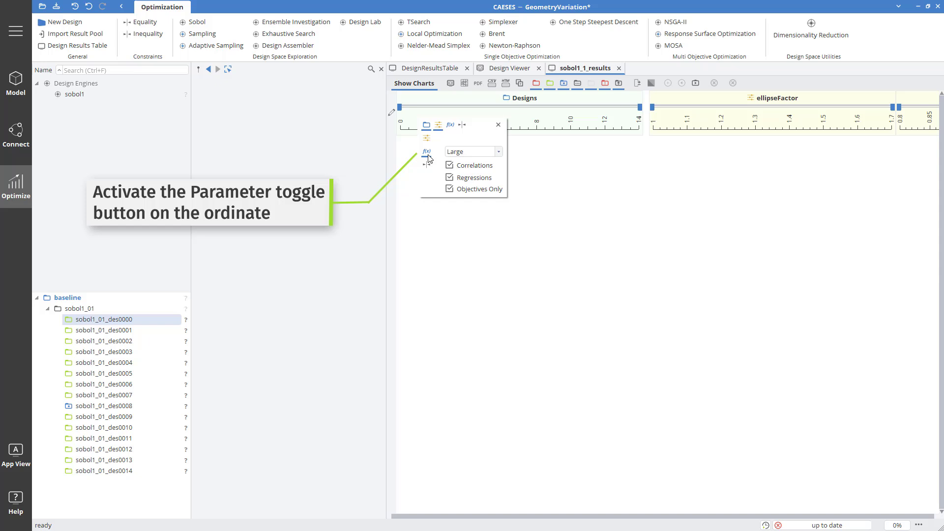
{"action": "left_click", "coordinate": [427, 156]}
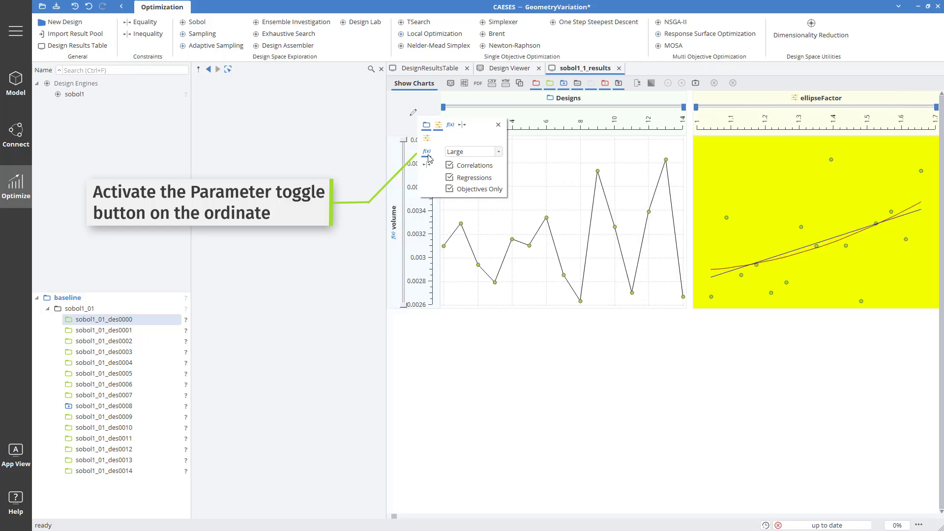
Set the chart size to Small, remove Designs from the abscissa and close the chart settings to compare the design variables' influence on volume
{"action": "left_click", "coordinate": [499, 153]}
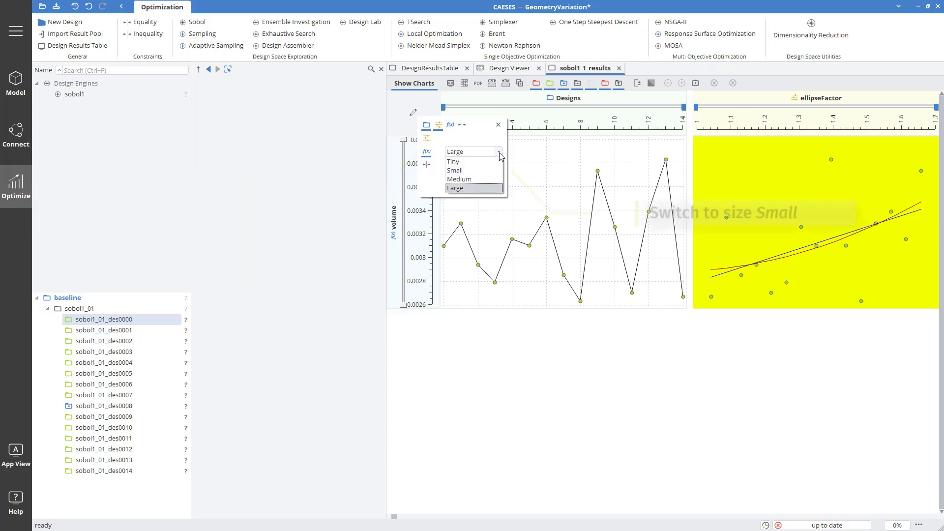
{"action": "left_click", "coordinate": [495, 171]}
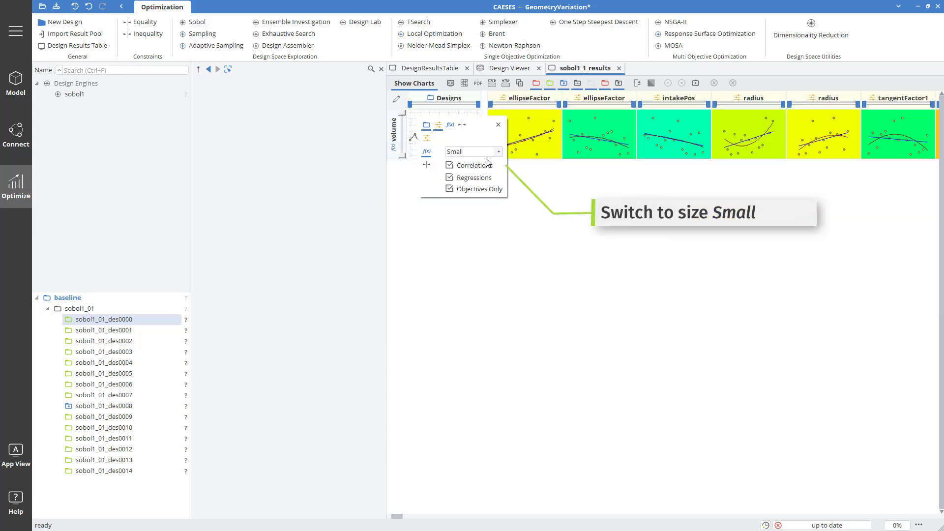
{"action": "left_click", "coordinate": [428, 127]}
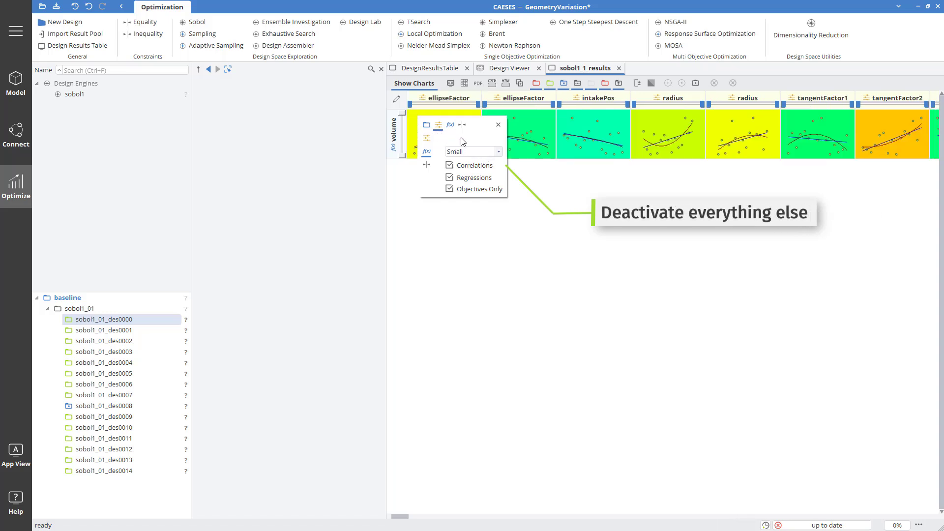
{"action": "left_click", "coordinate": [500, 128]}
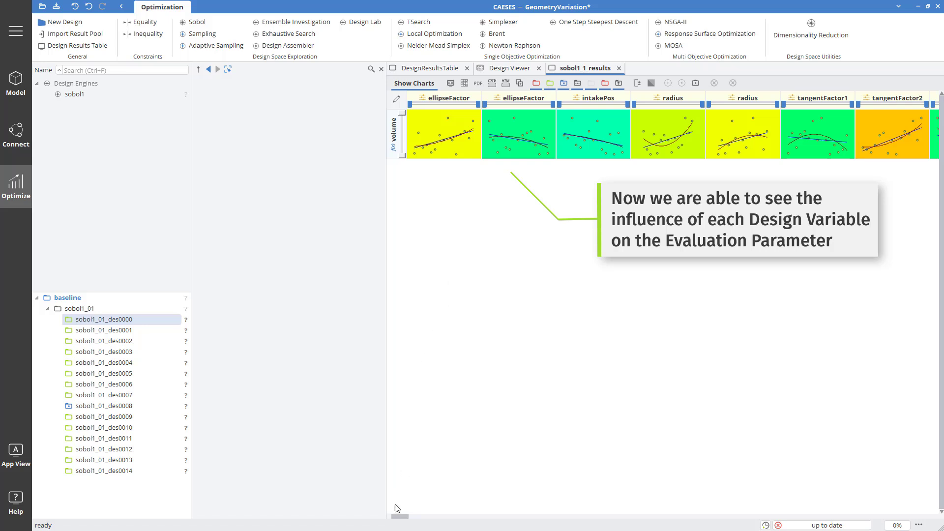
{"action": "mouse_move", "coordinate": [397, 518]}
{"action": "left_mouse_down"}
{"action": "mouse_move", "coordinate": [911, 501]}
{"action": "mouse_move", "coordinate": [388, 506]}
{"action": "left_mouse_up"}
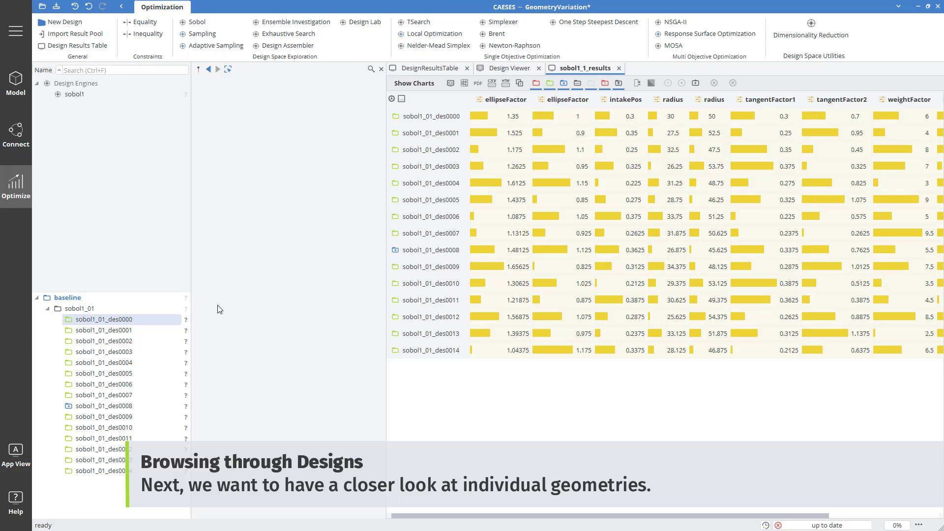
Review the settings and evaluation of design sobol1_01_des0003, and bring up its 3D model view
{"action": "left_click", "coordinate": [153, 352]}
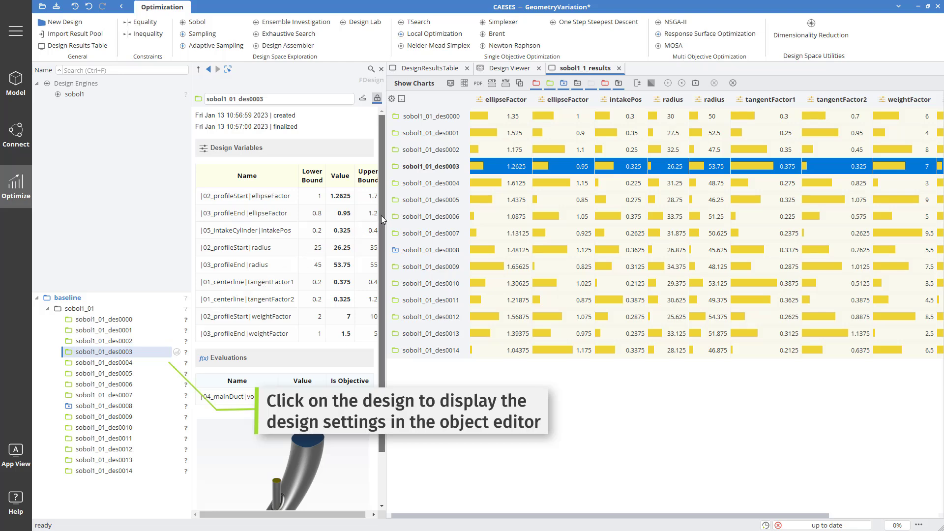
{"action": "left_click_drag", "start_coordinate": [381, 215], "coordinate": [385, 270]}
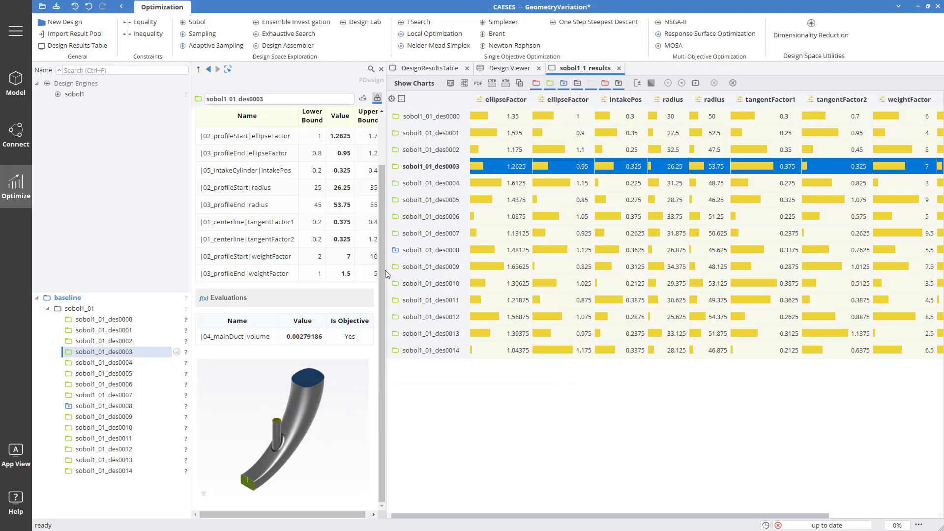
{"action": "left_click_drag", "start_coordinate": [338, 513], "coordinate": [326, 509]}
{"action": "right_click", "coordinate": [24, 64]}
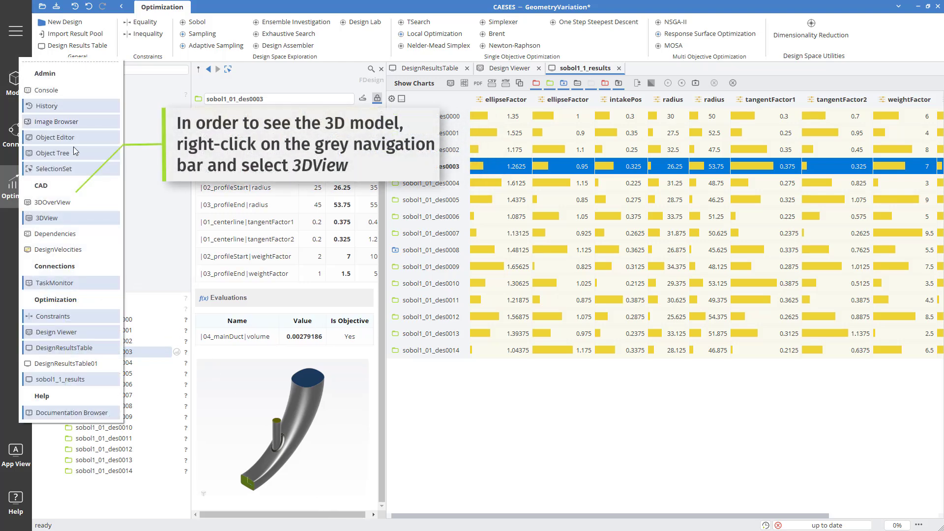
{"action": "left_click", "coordinate": [48, 218]}
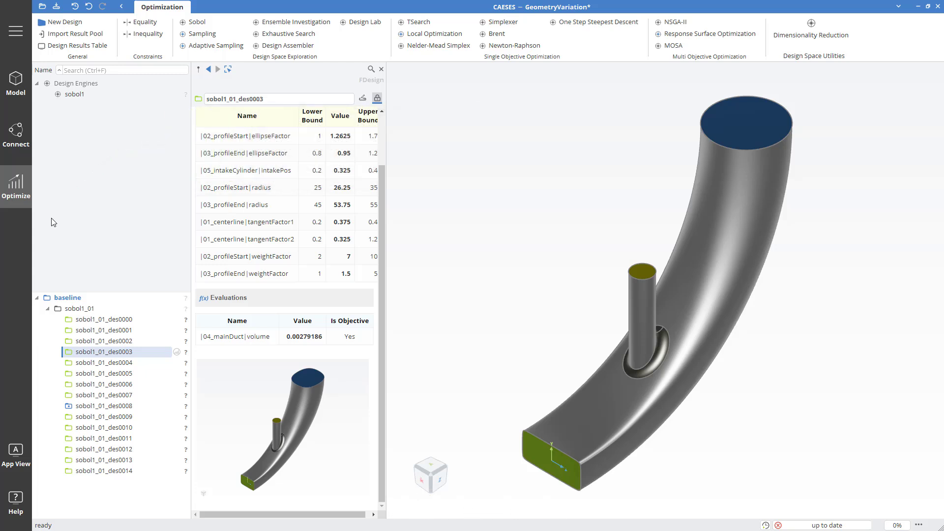
Make sobol1_01_des0003, sobol1_01_des0002 and sobol1_01_des0001 the current design one after another to view their geometries
{"action": "double_click", "coordinate": [118, 352]}
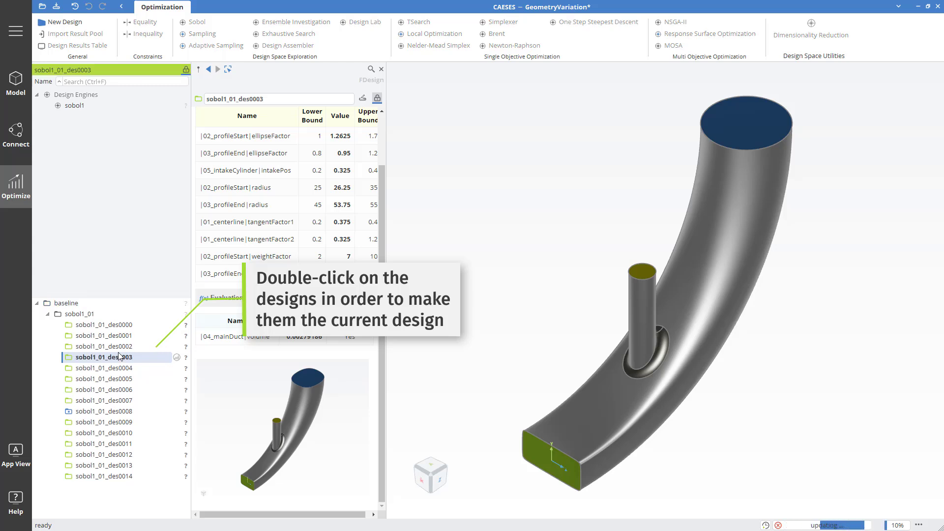
{"action": "double_click", "coordinate": [126, 348]}
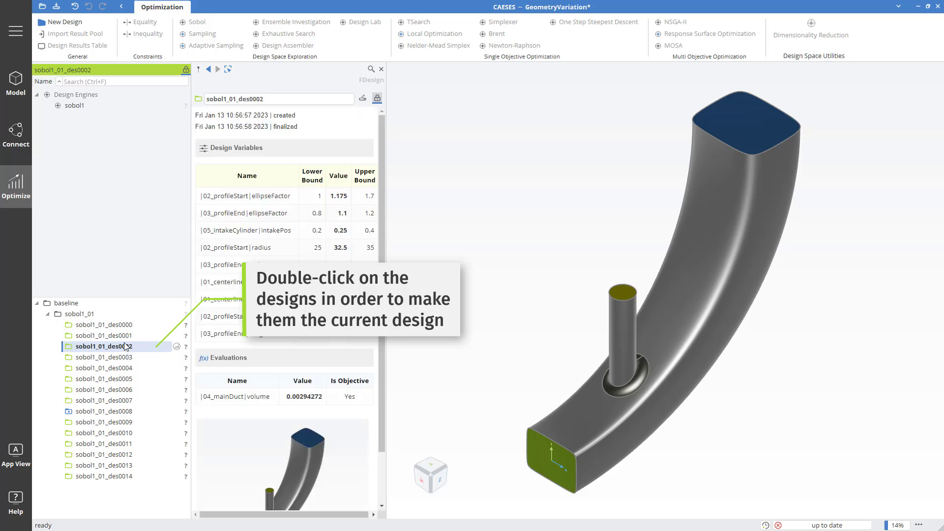
{"action": "double_click", "coordinate": [124, 336]}
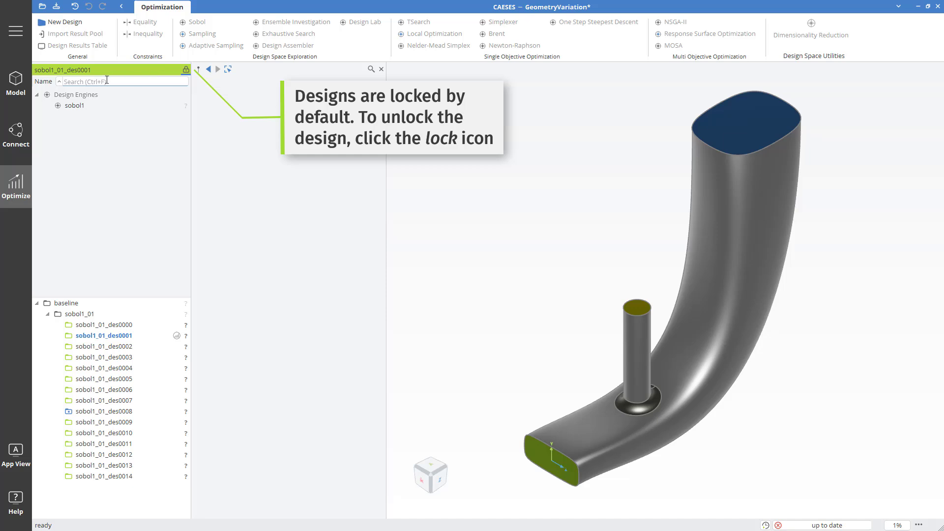
Unlock design sobol1_01_des0001 and set tangentFactor1 of its 01_centerline to 0.284 in the model's object tree
{"action": "left_click", "coordinate": [13, 93]}
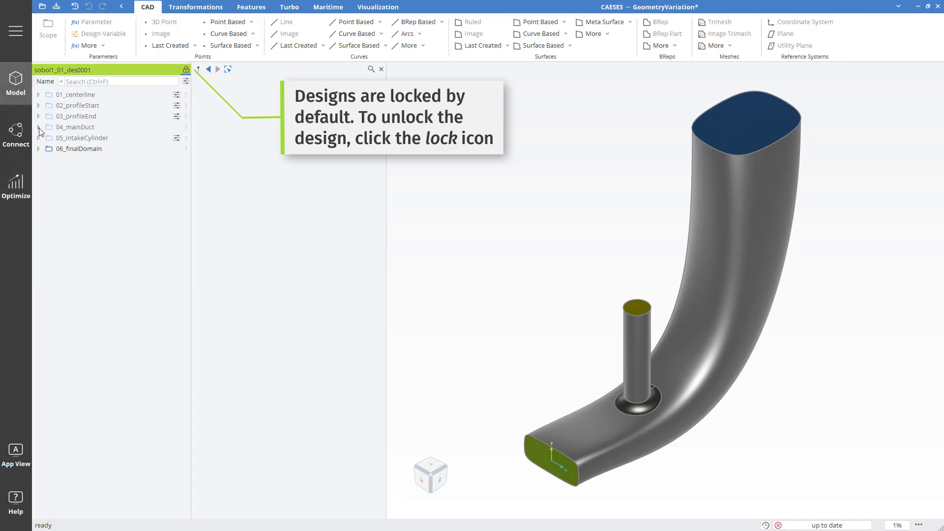
{"action": "left_click", "coordinate": [38, 95]}
{"action": "left_click", "coordinate": [66, 107]}
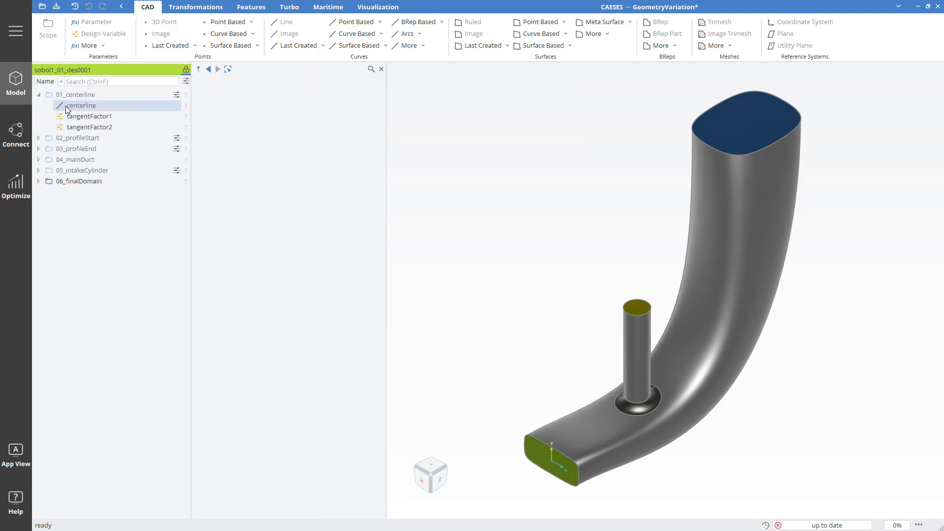
{"action": "left_click", "coordinate": [81, 118]}
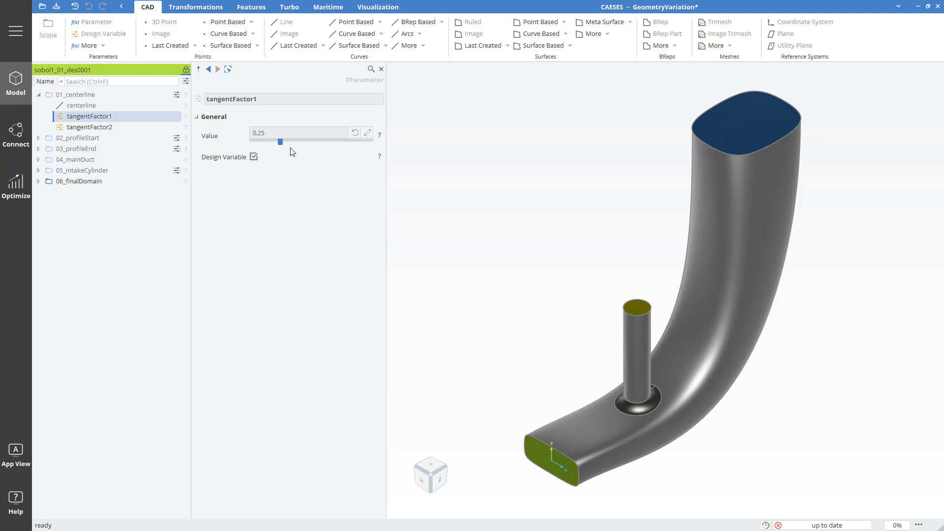
{"action": "left_click", "coordinate": [186, 69]}
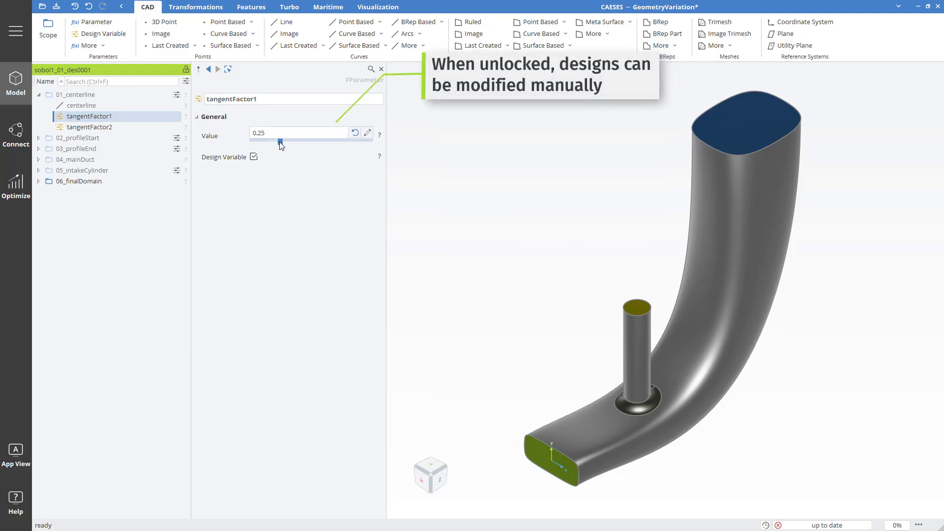
{"action": "left_click_drag", "start_coordinate": [281, 144], "coordinate": [301, 146]}
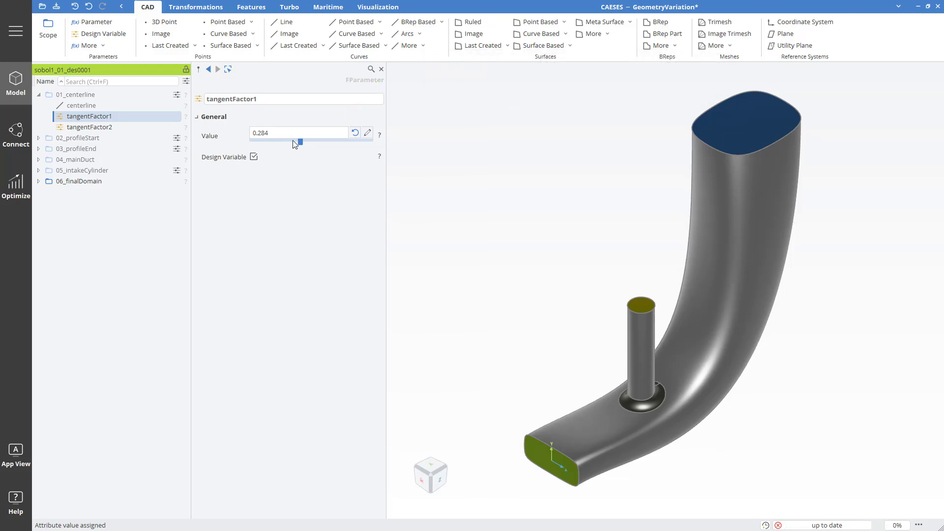
Return to the optimization workspace, make sobol1_01_des0004 the current design and create a new design from it
{"action": "left_click", "coordinate": [14, 189]}
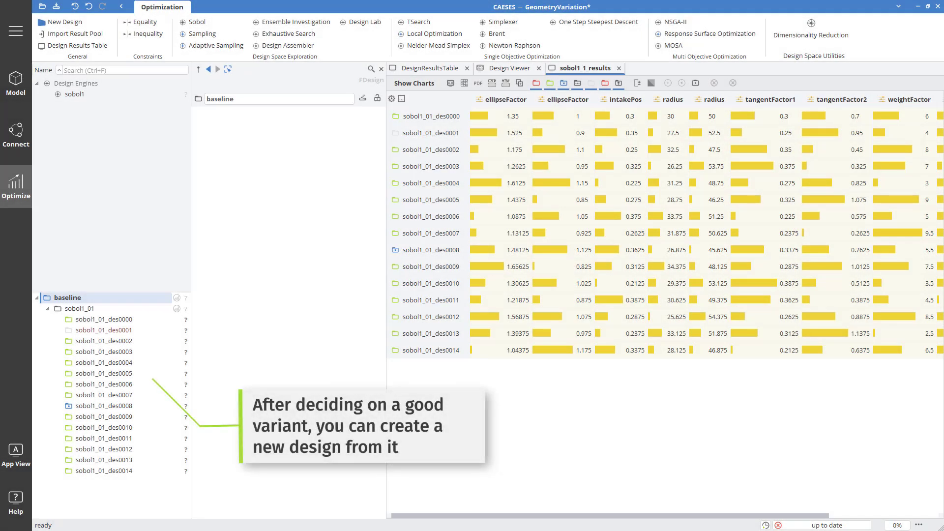
{"action": "left_click", "coordinate": [101, 363]}
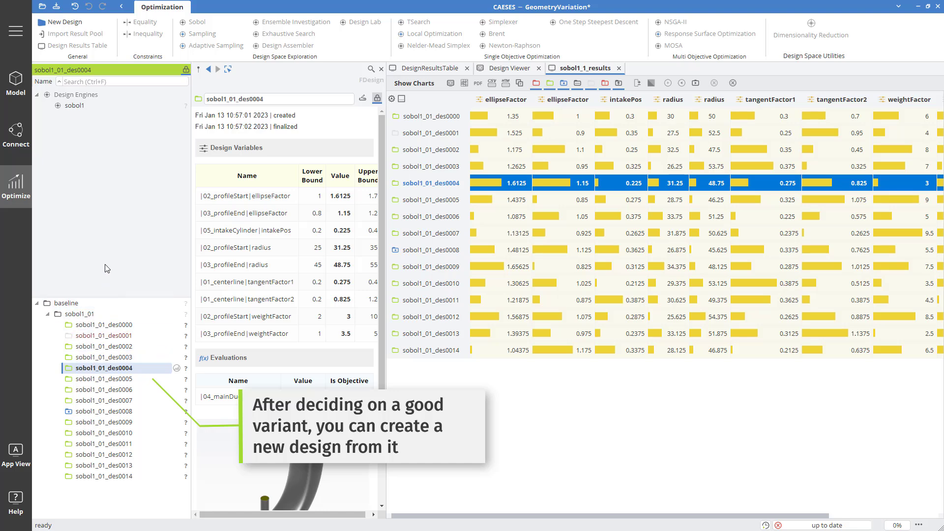
{"action": "left_click", "coordinate": [76, 23]}
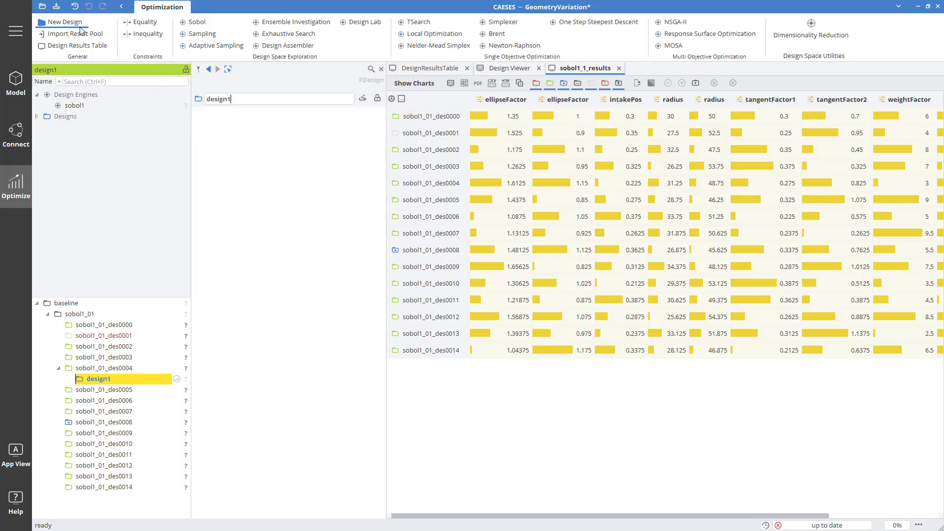
{"action": "left_click", "coordinate": [101, 247]}
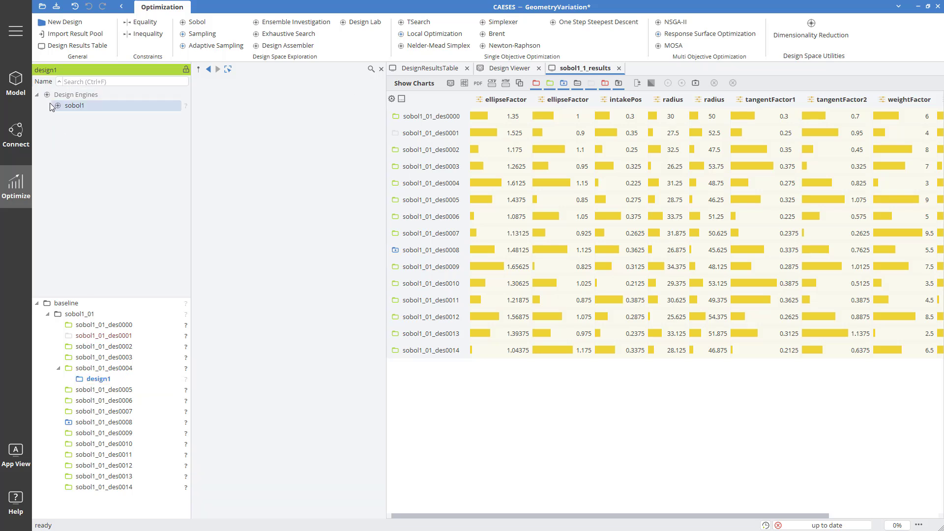
{"action": "left_click", "coordinate": [22, 42]}
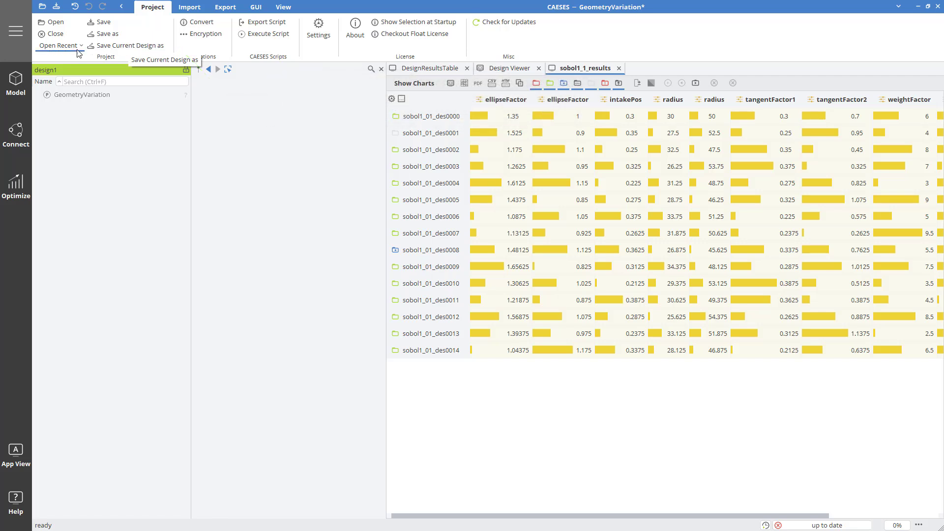
{"action": "left_click", "coordinate": [26, 184]}
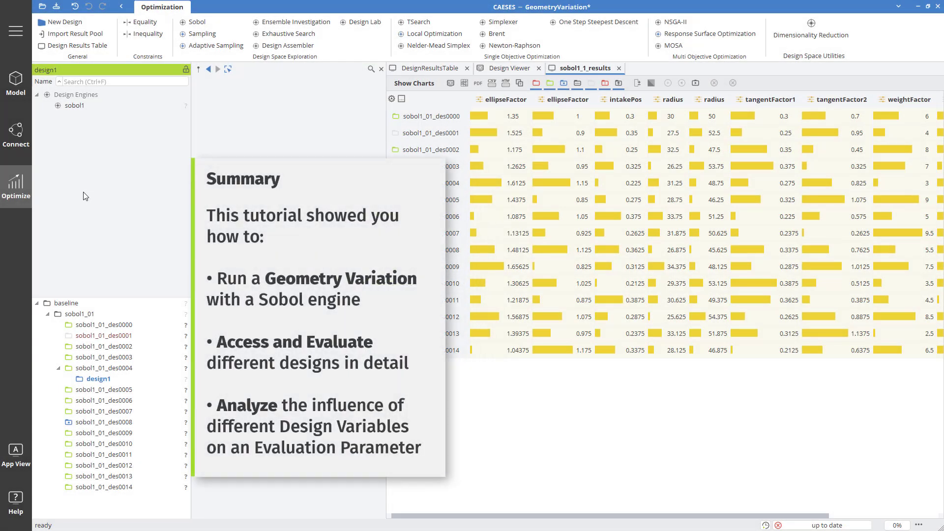
Make baseline the current design again, collapse the sobol1_01_des0004 branch and clear the selection
{"action": "left_click", "coordinate": [85, 302]}
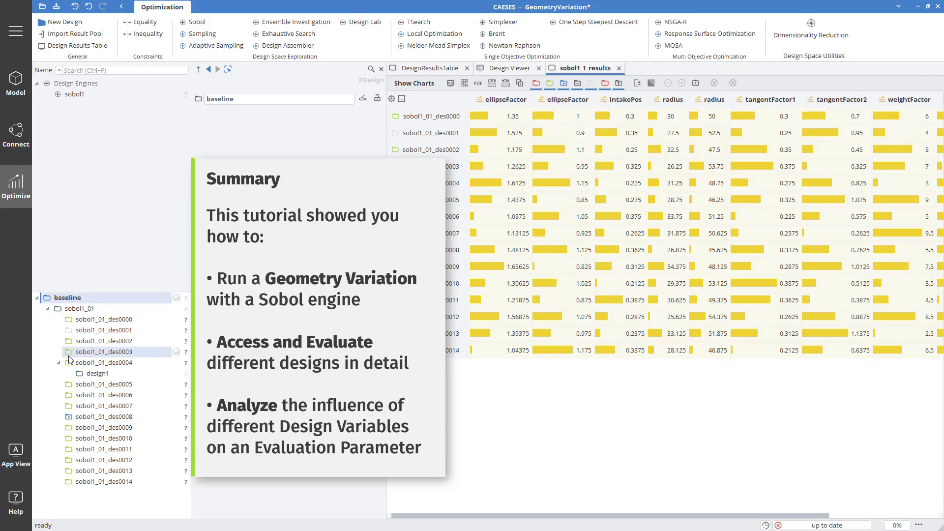
{"action": "left_click", "coordinate": [58, 362]}
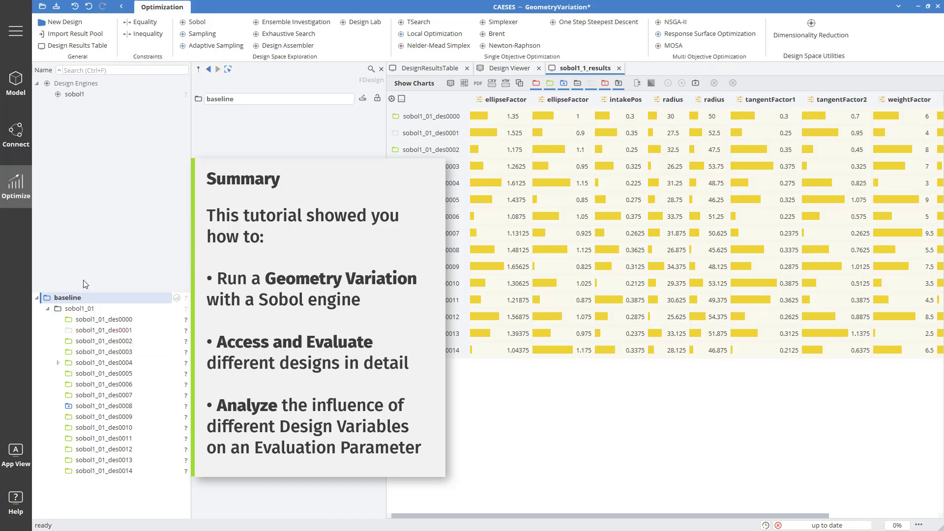
{"action": "left_click", "coordinate": [90, 257]}
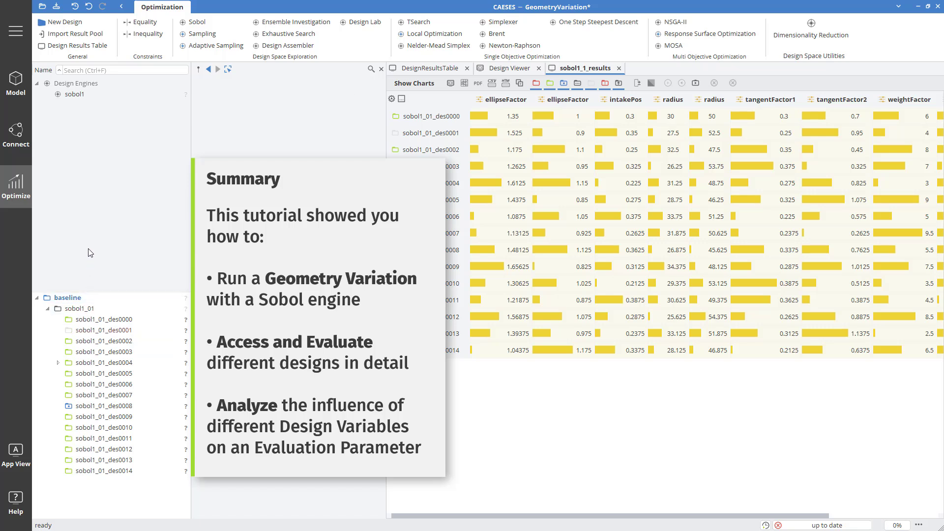